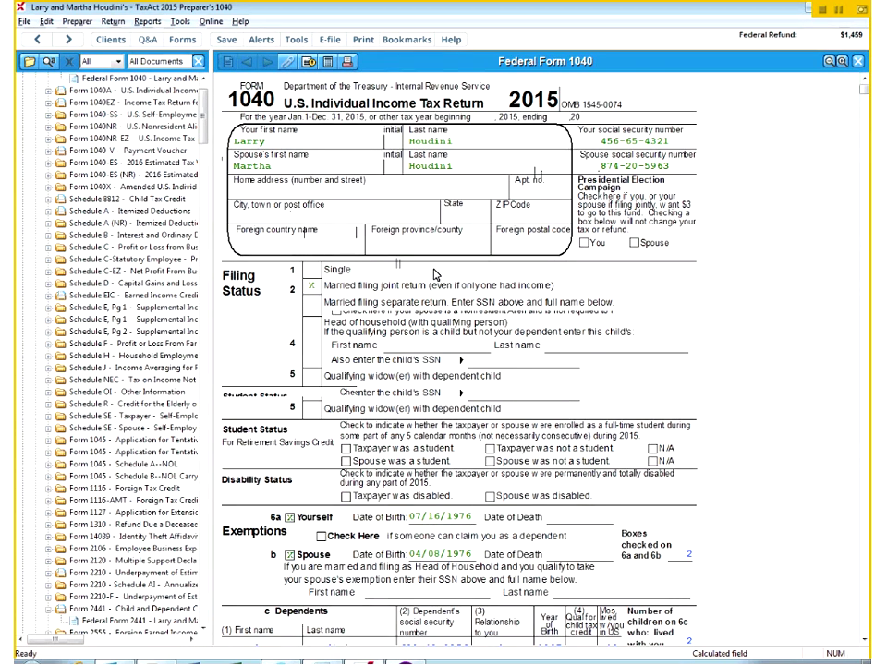
- Scroll down Form 1040 and select the line 8a taxable interest amount
scroll(434, 274, down, 4)
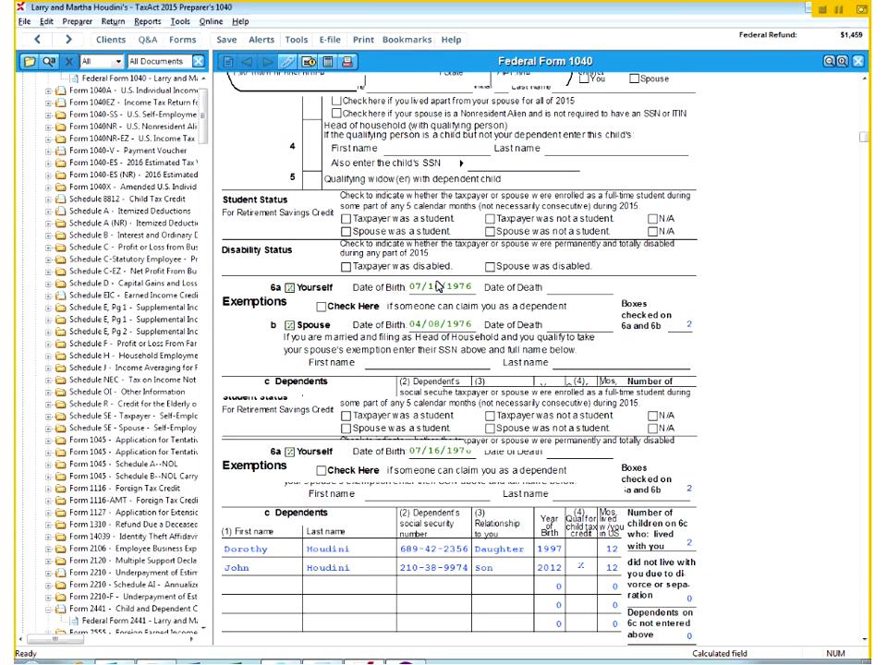
scroll(415, 333, down, 2)
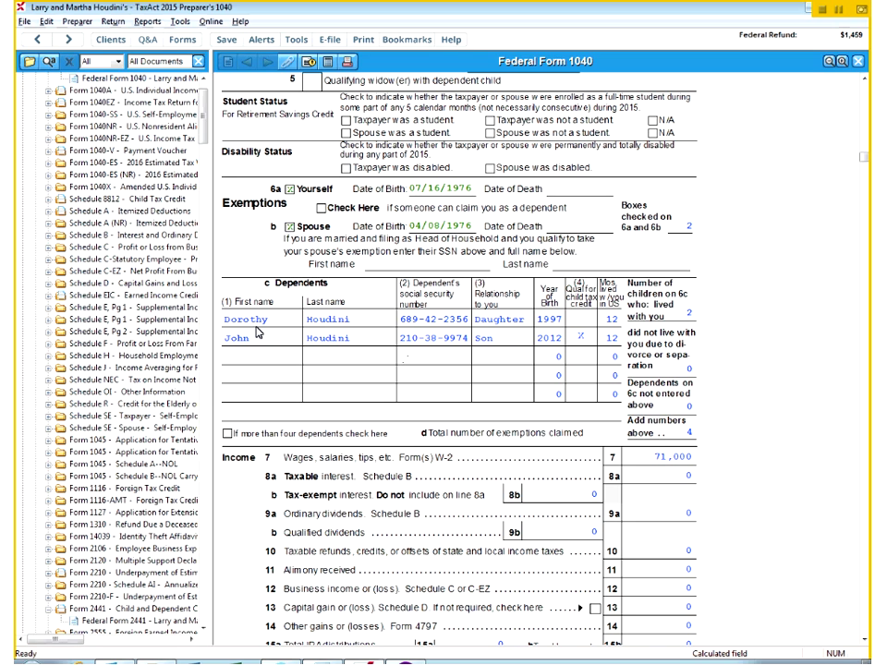
click(359, 337)
scroll(670, 265, down, 1)
scroll(671, 264, down, 1)
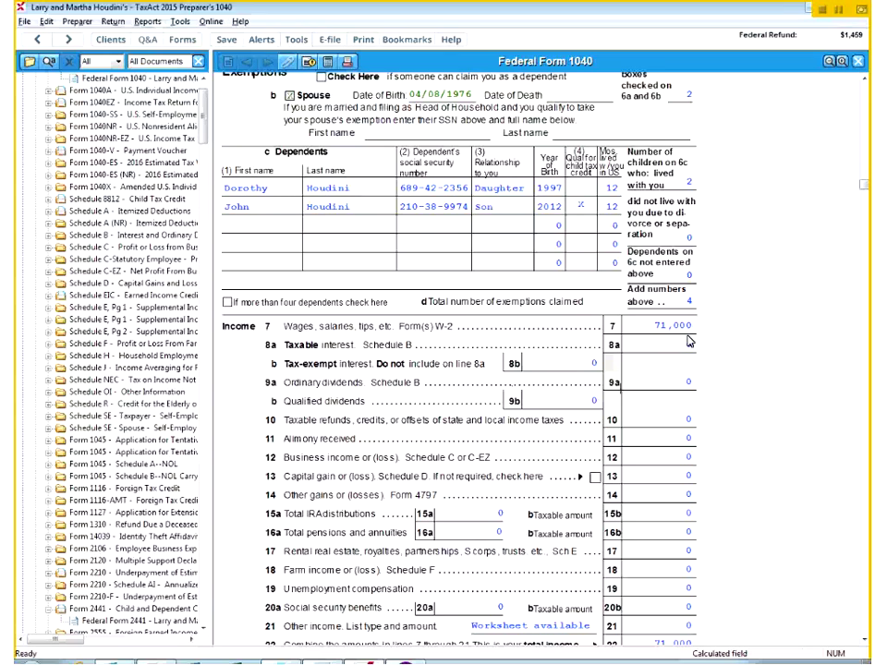
click(691, 344)
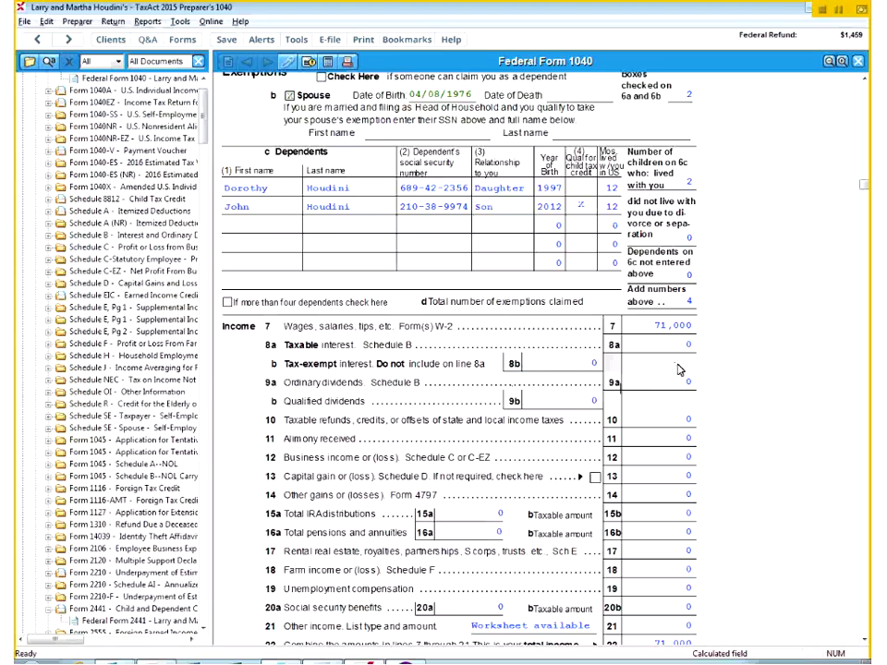
scroll(739, 365, down, 3)
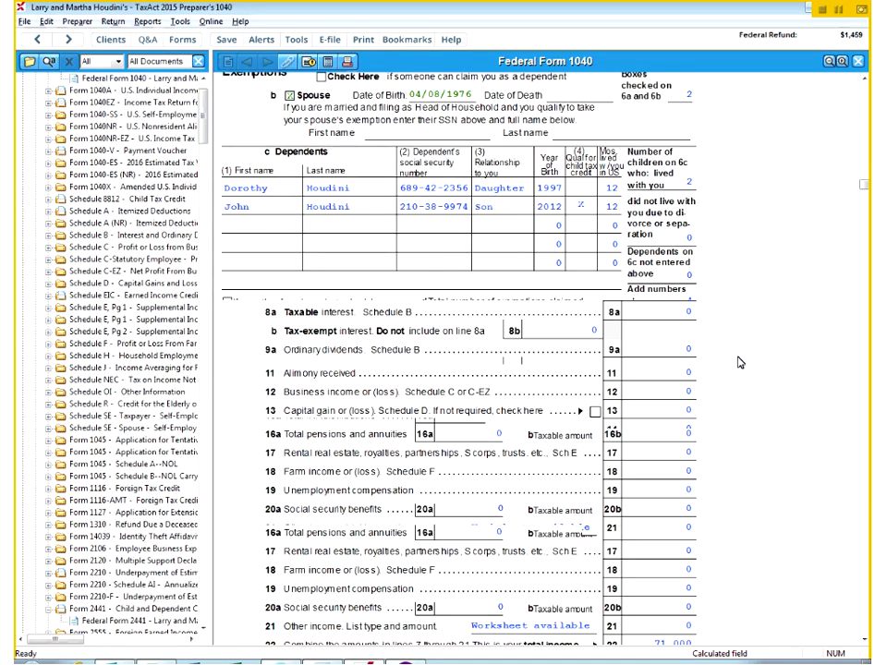
scroll(739, 362, down, 3)
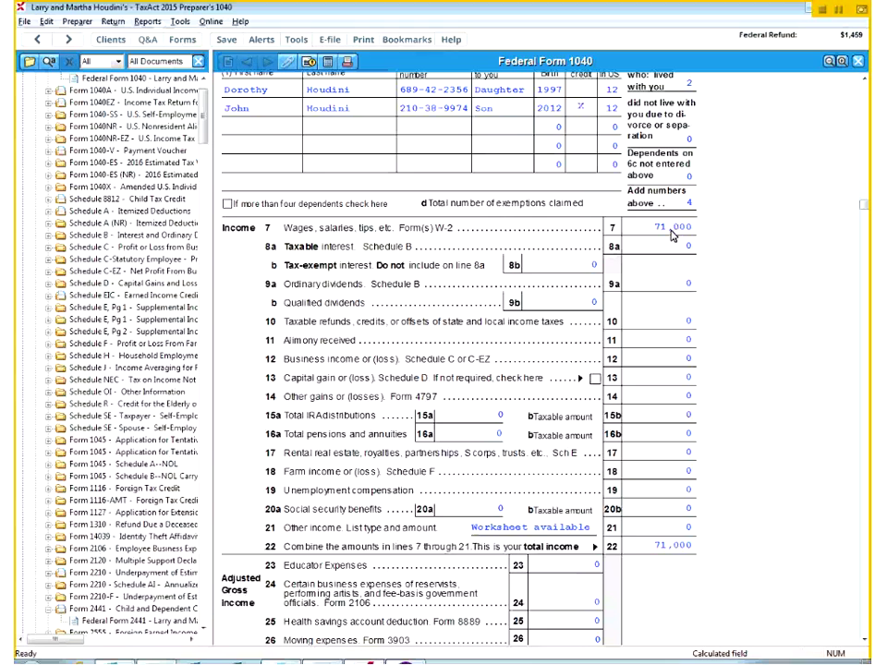
- From line 50's education credits supporting forms, add a new Student Information Worksheet
scroll(809, 330, down, 2)
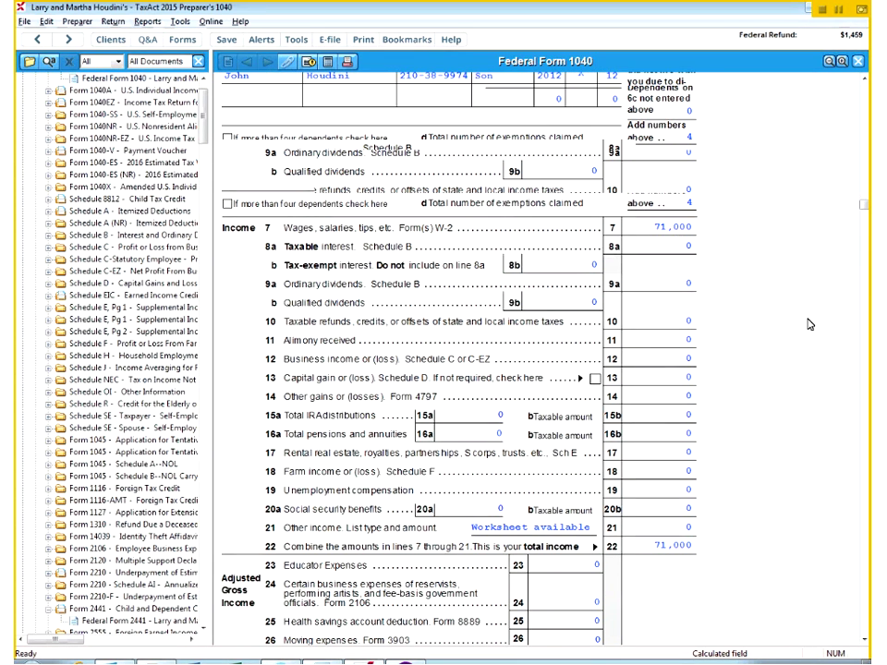
scroll(809, 324, down, 3)
scroll(811, 304, up, 3)
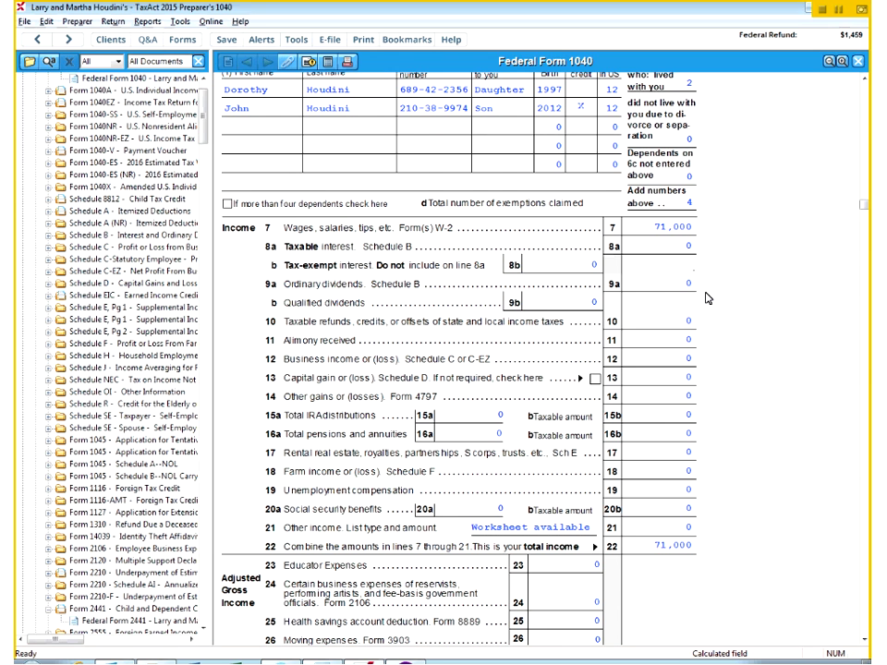
scroll(706, 298, down, 5)
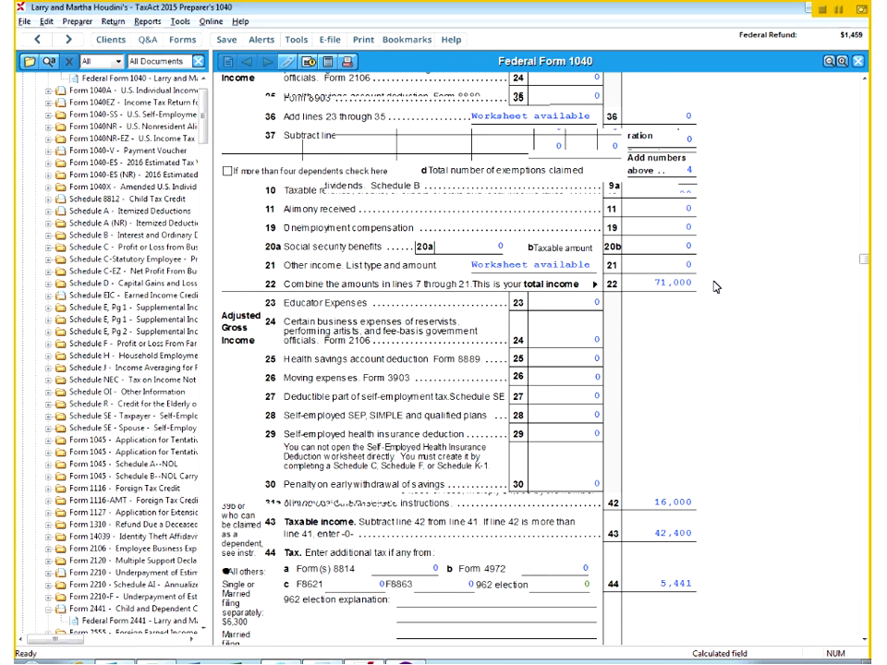
scroll(713, 288, down, 8)
click(582, 331)
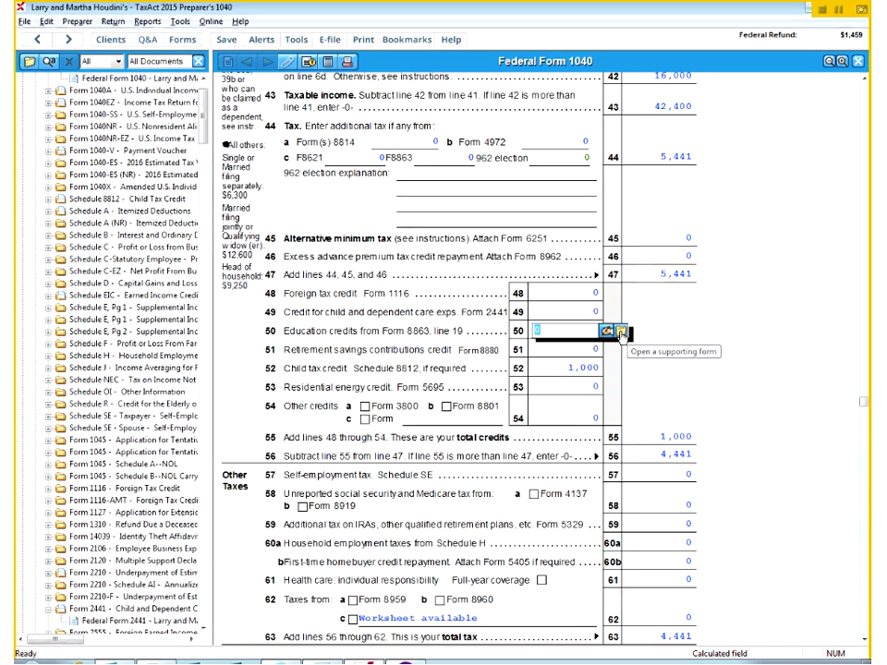
click(619, 333)
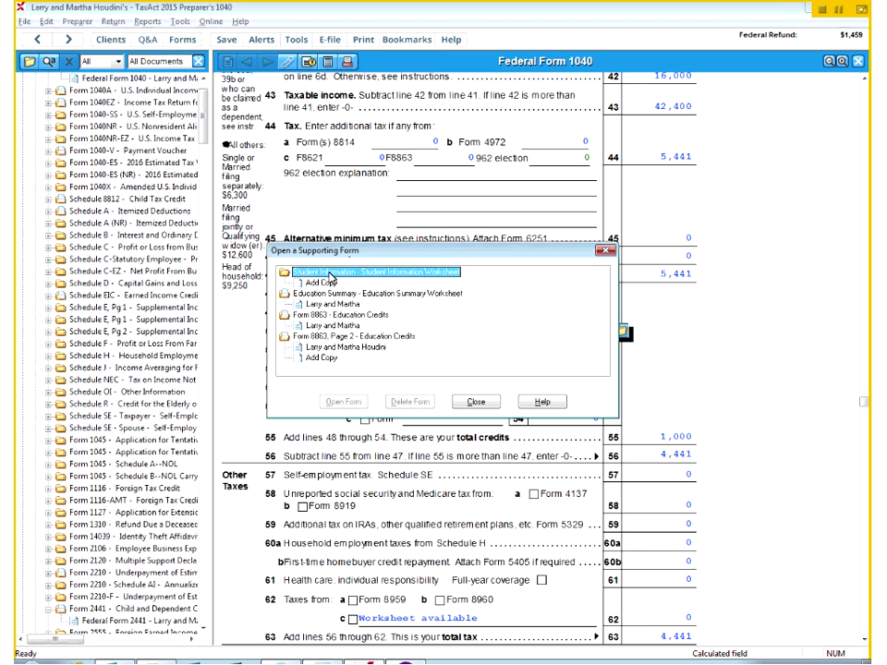
double_click(321, 284)
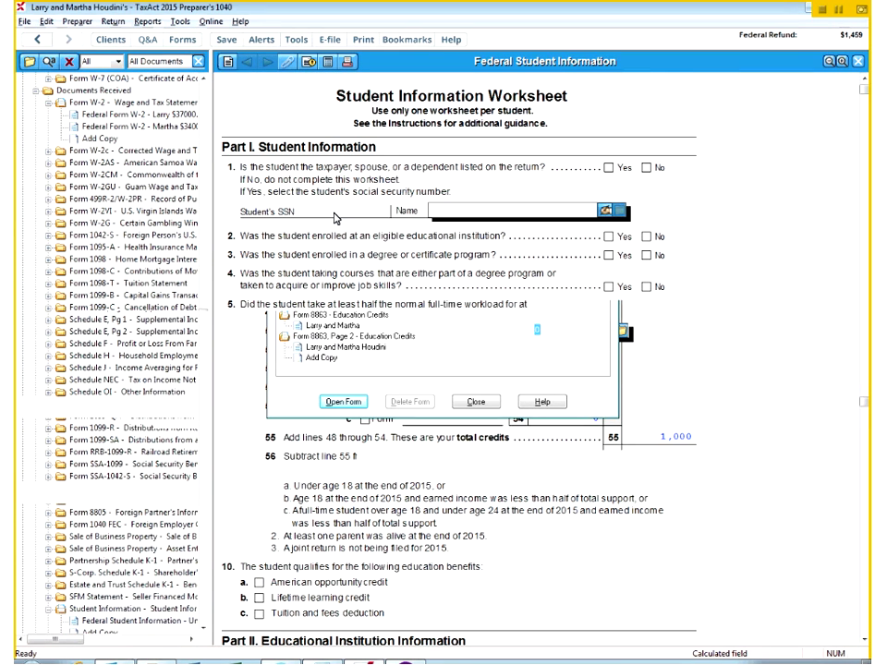
- Choose the taxpayer's SSN as the student on the worksheet
click(328, 215)
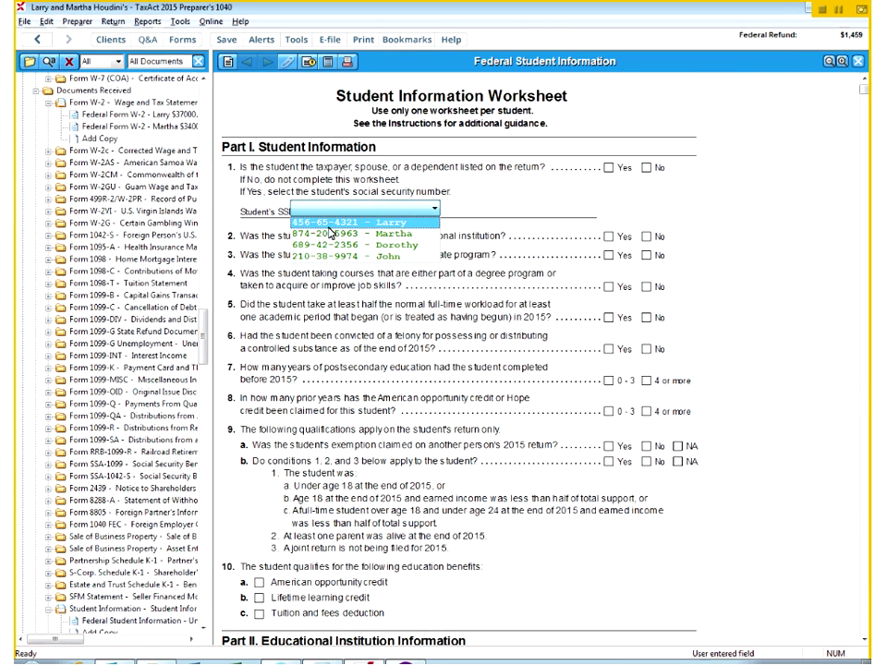
click(328, 223)
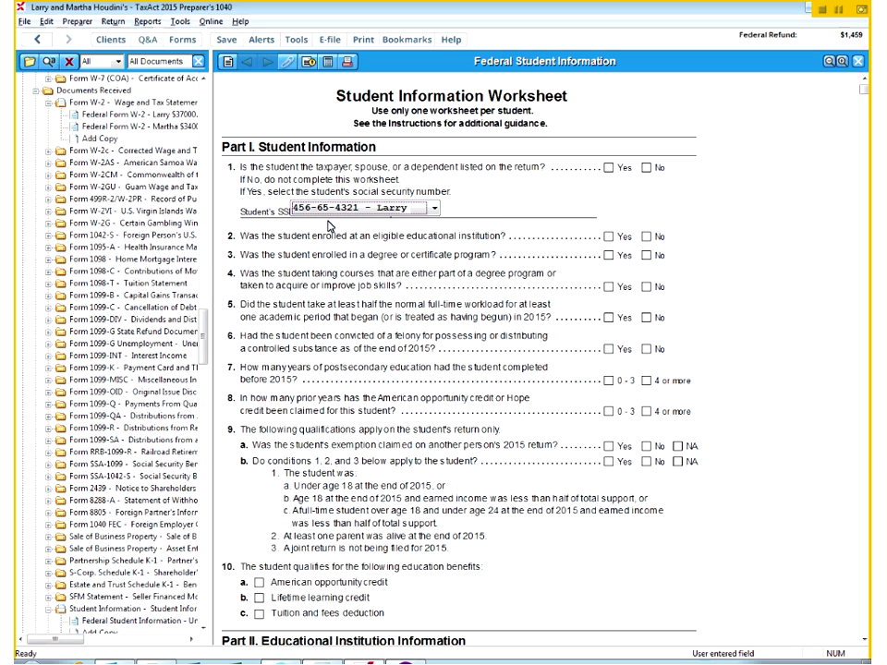
key(Tab)
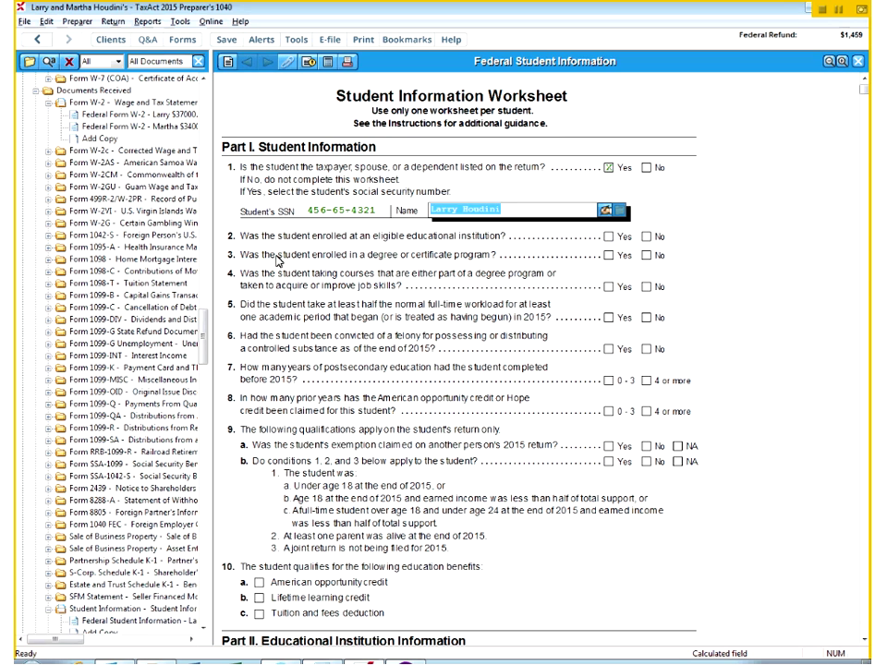
- Answer Yes to questions 2–5, No to 6, and 0-3 for questions 7 and 8
click(609, 237)
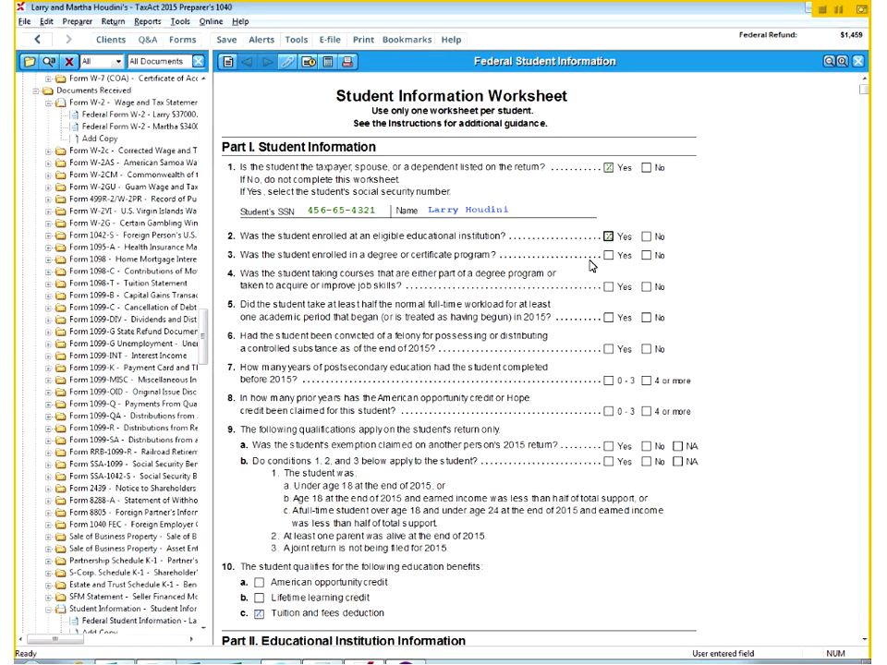
click(608, 255)
click(613, 288)
click(608, 319)
click(646, 350)
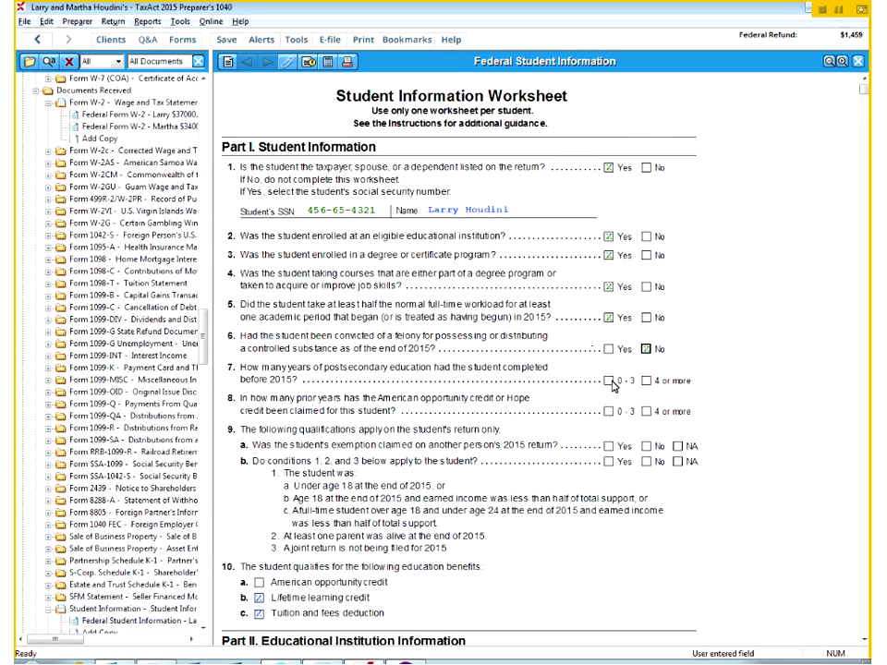
click(607, 380)
click(608, 411)
- Answer No to questions 9a and 9b, then move down to Part III Education Expenses
scroll(675, 373, down, 2)
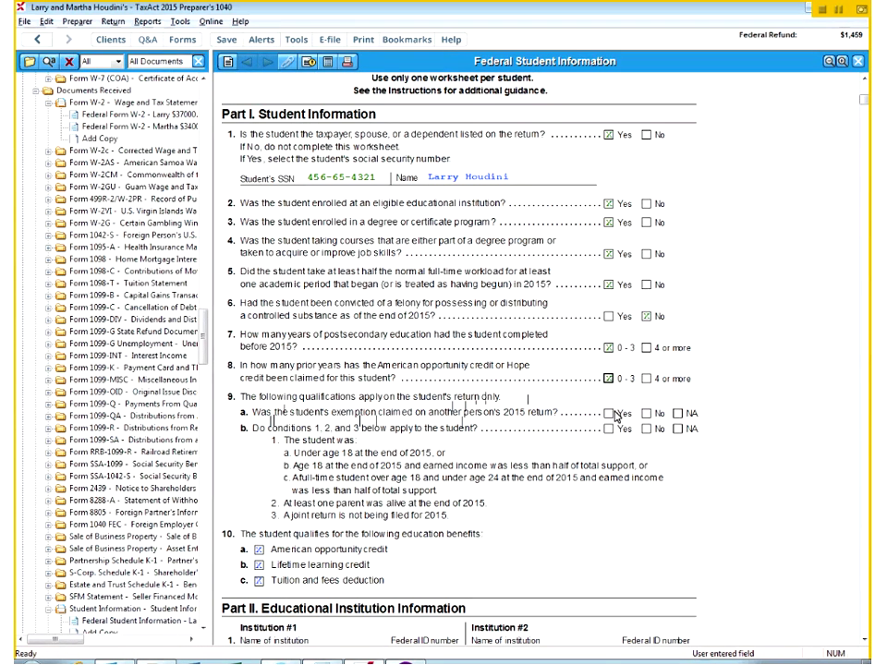
click(645, 413)
click(647, 429)
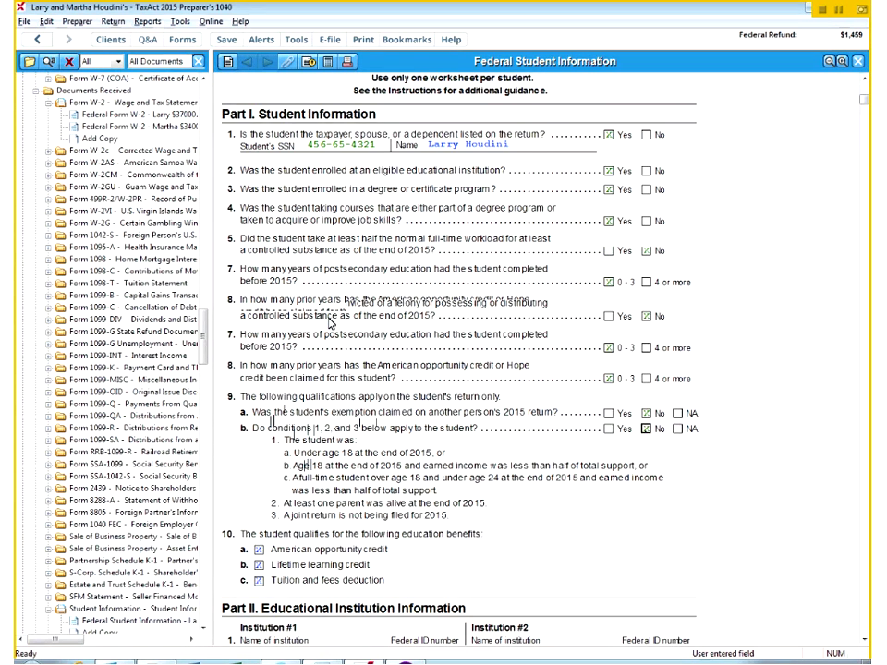
scroll(277, 388, down, 3)
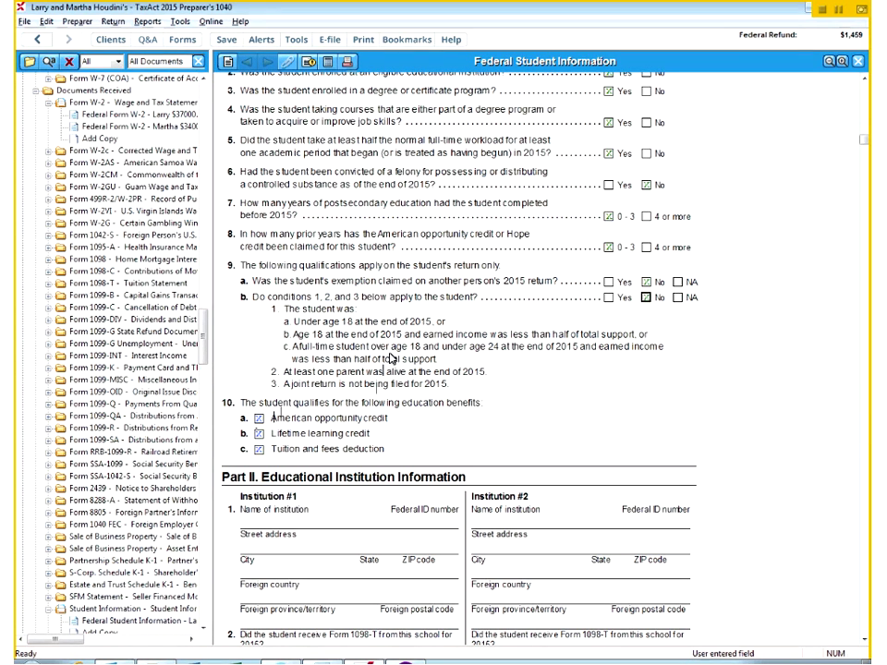
scroll(425, 345, down, 1)
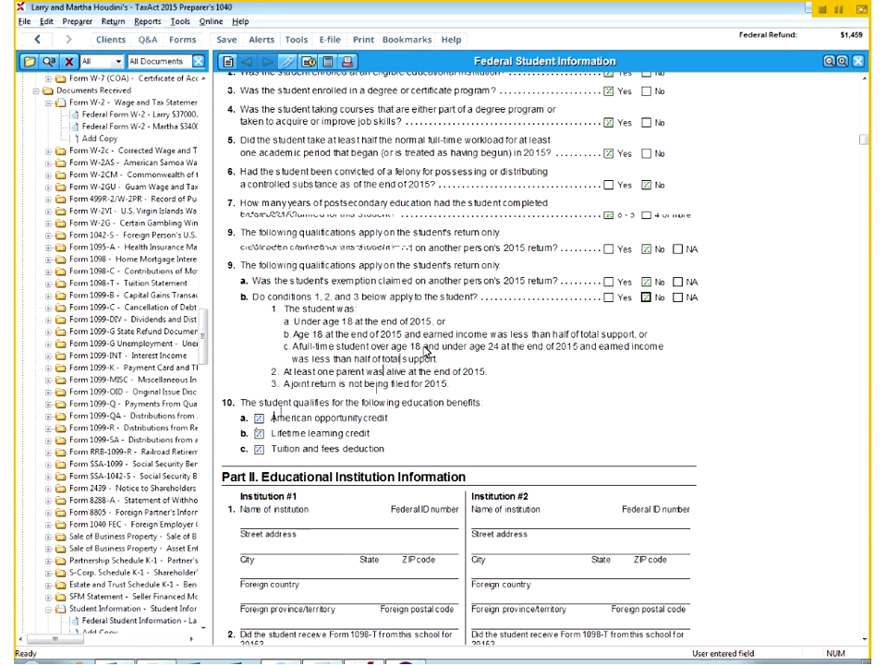
scroll(426, 347, down, 1)
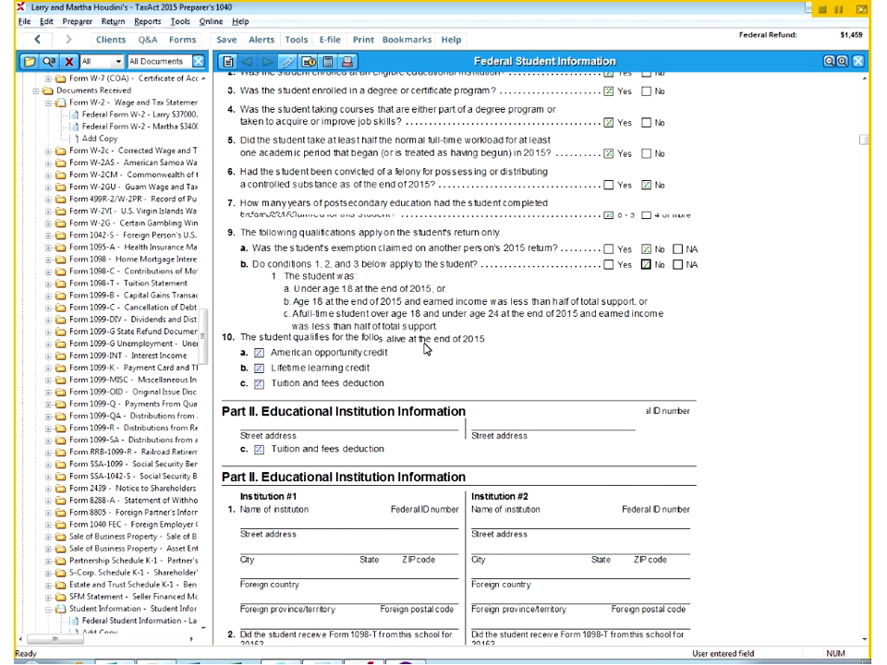
scroll(425, 348, down, 5)
scroll(409, 330, down, 3)
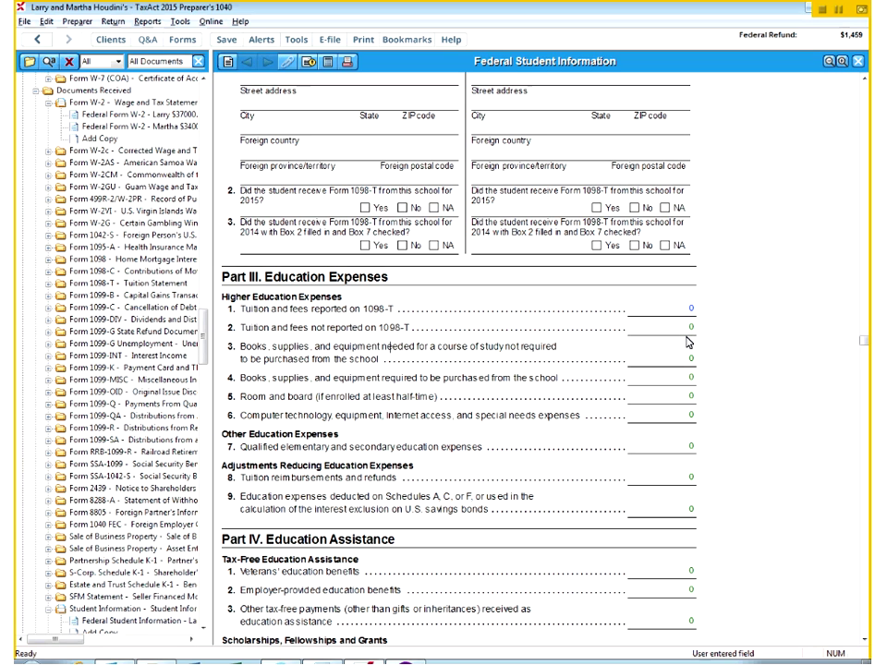
- Enter 2,400 as tuition and fees not reported on Form 1098-T
click(655, 328)
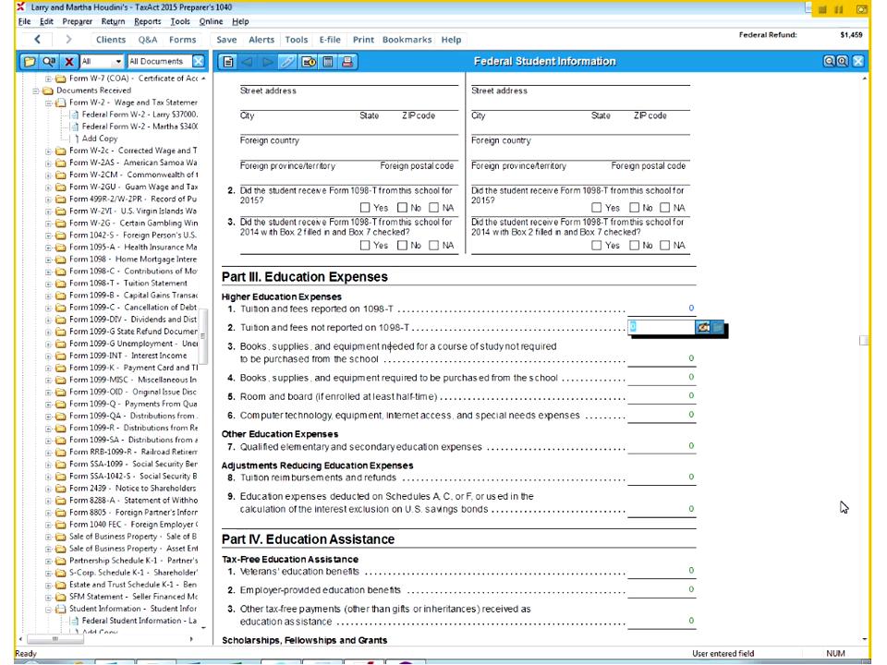
text(2400)
key(Tab)
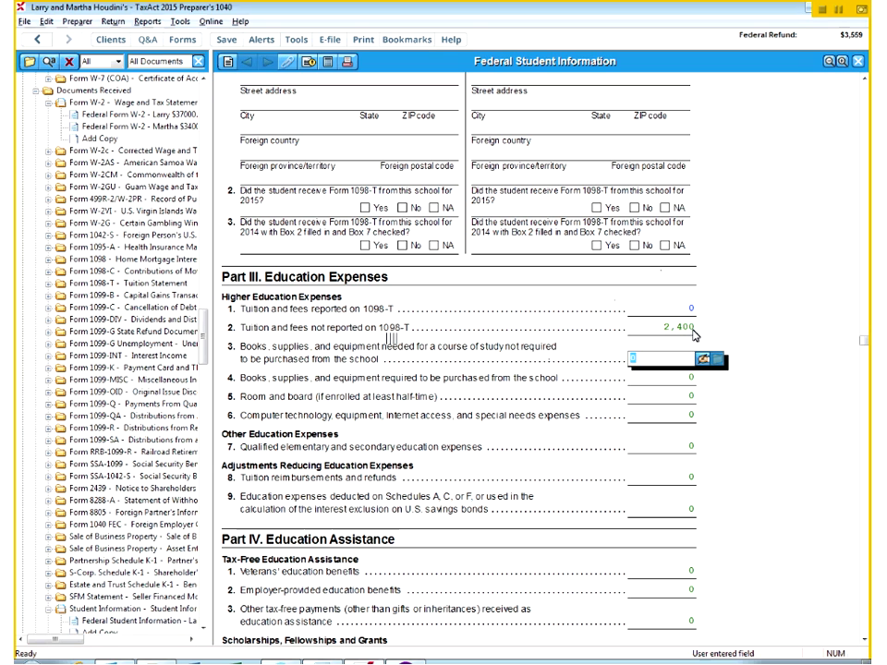
- Enter 3,500 in scholarships not reported on 1098-T, leaving 1,100 taxable
scroll(619, 367, down, 3)
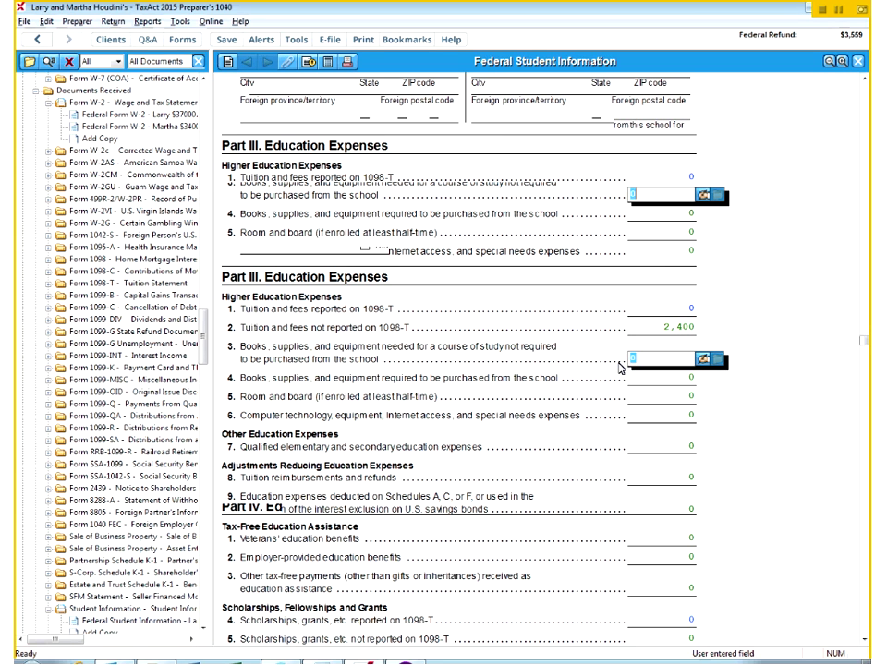
scroll(619, 367, down, 5)
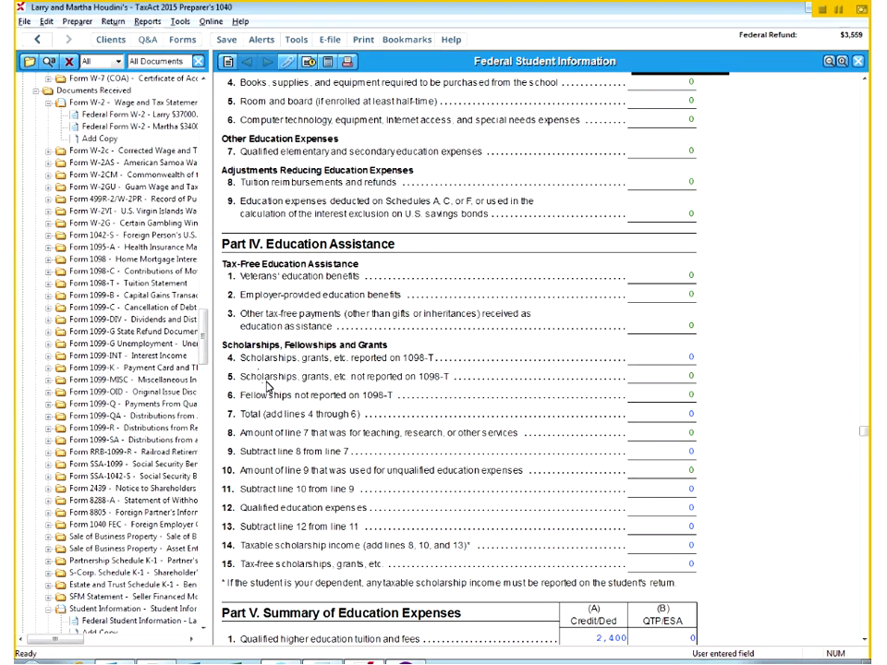
click(690, 375)
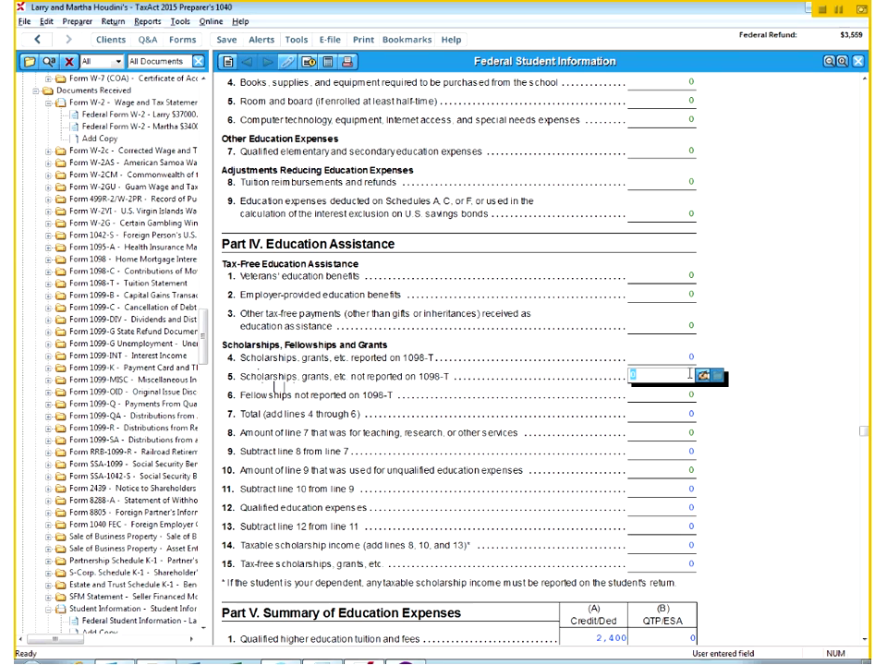
text(3500)
key(Tab)
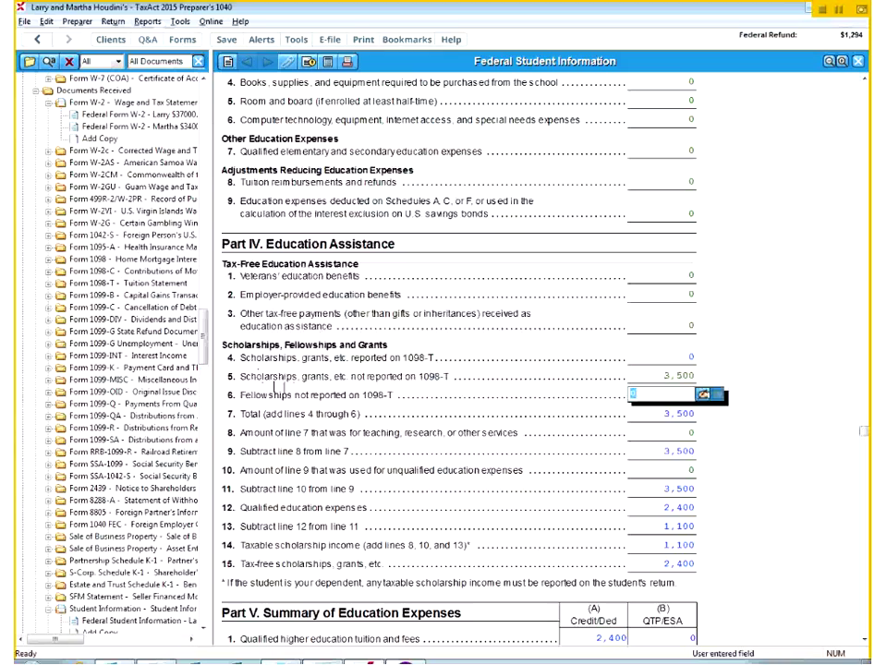
scroll(671, 361, down, 3)
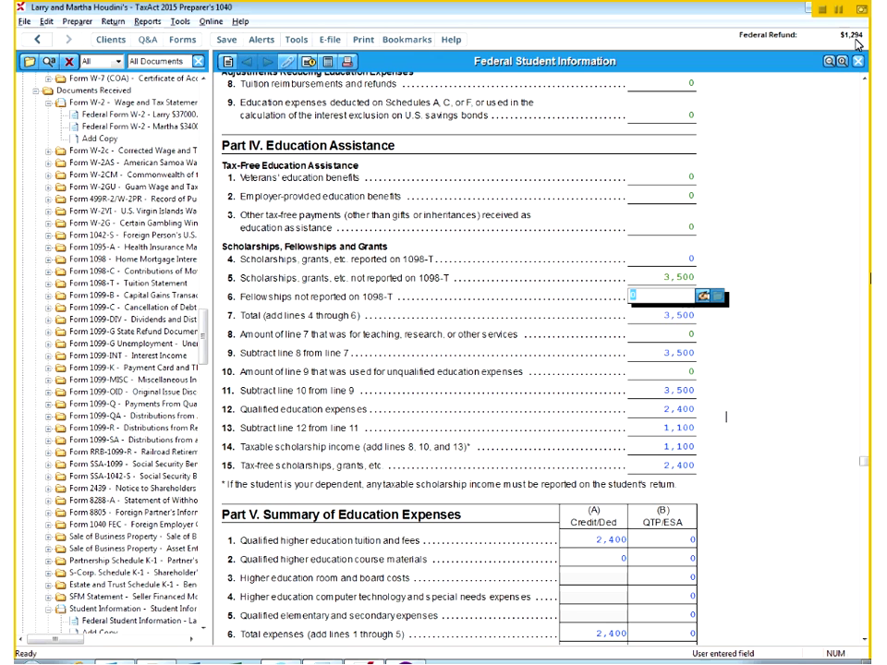
- Go back from the student worksheet to Federal Form 1040
scroll(536, 265, down, 5)
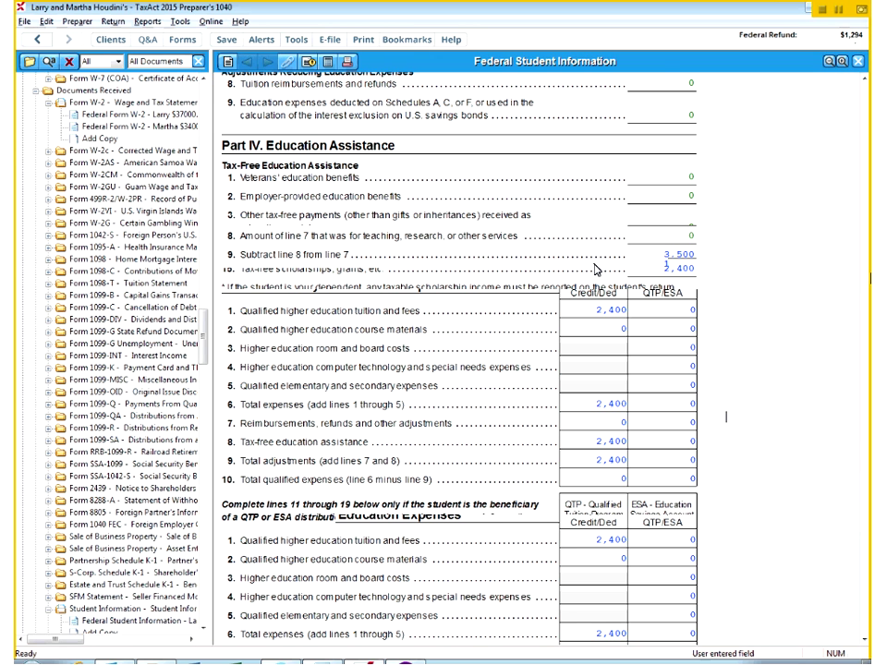
click(453, 642)
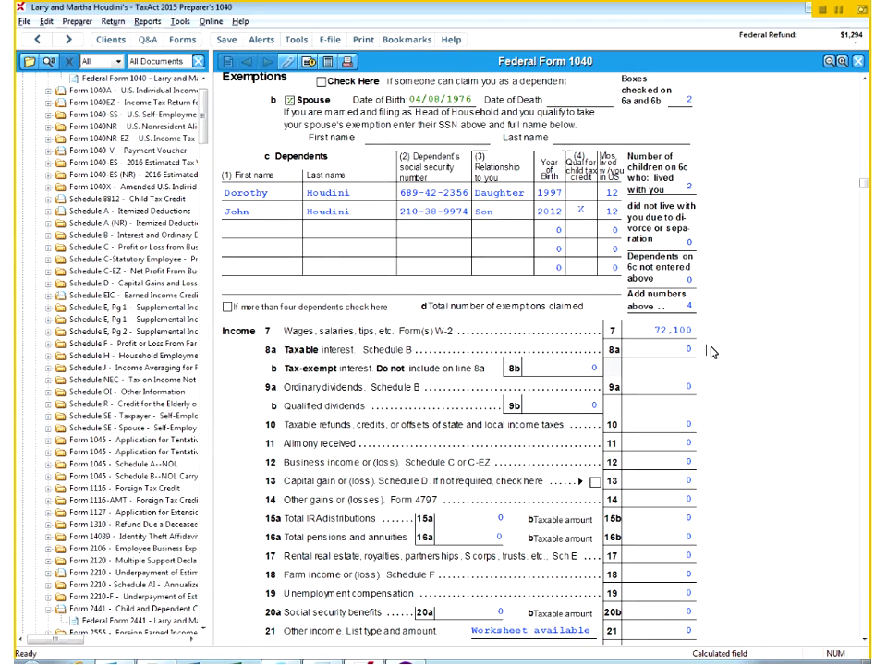
- Add a second Student Information Worksheet from line 50's supporting forms
scroll(712, 352, down, 5)
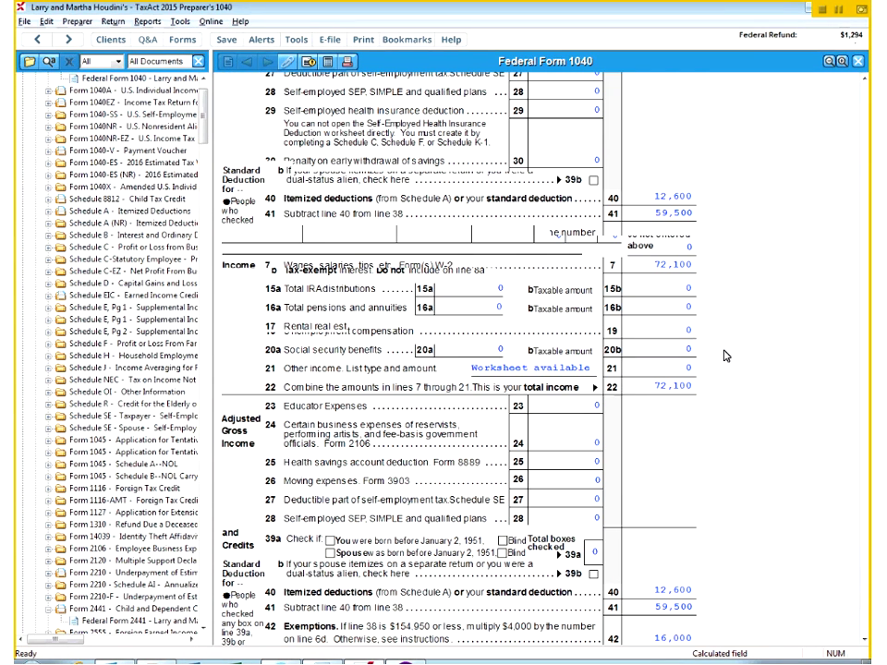
click(559, 368)
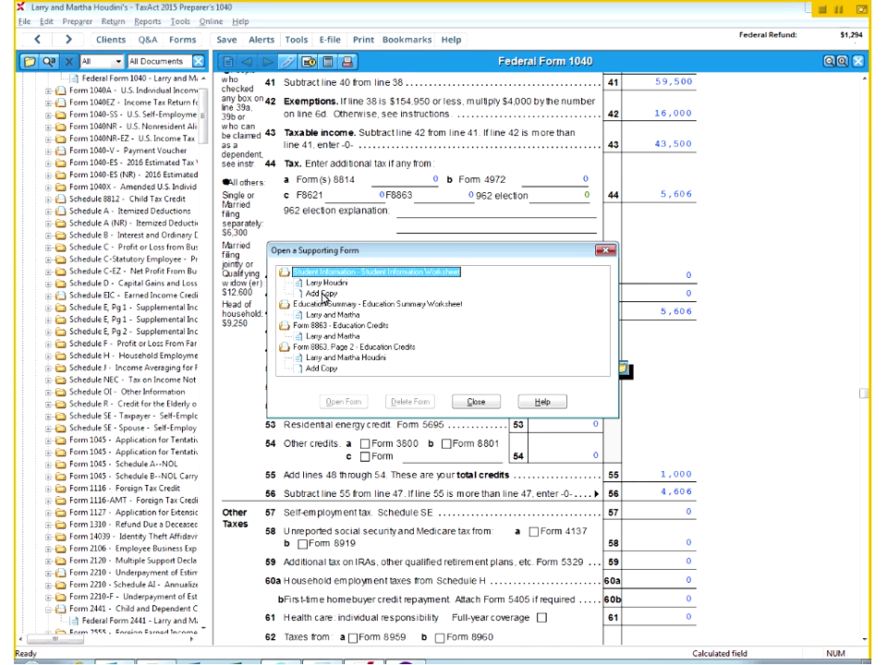
double_click(324, 294)
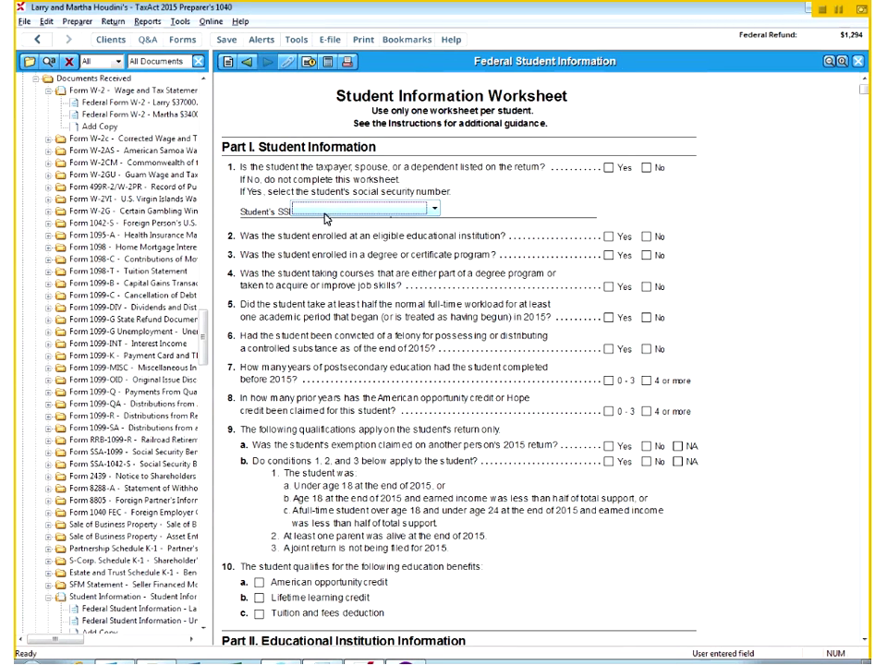
- Select the daughter's SSN as the student on the new worksheet
click(321, 210)
click(323, 245)
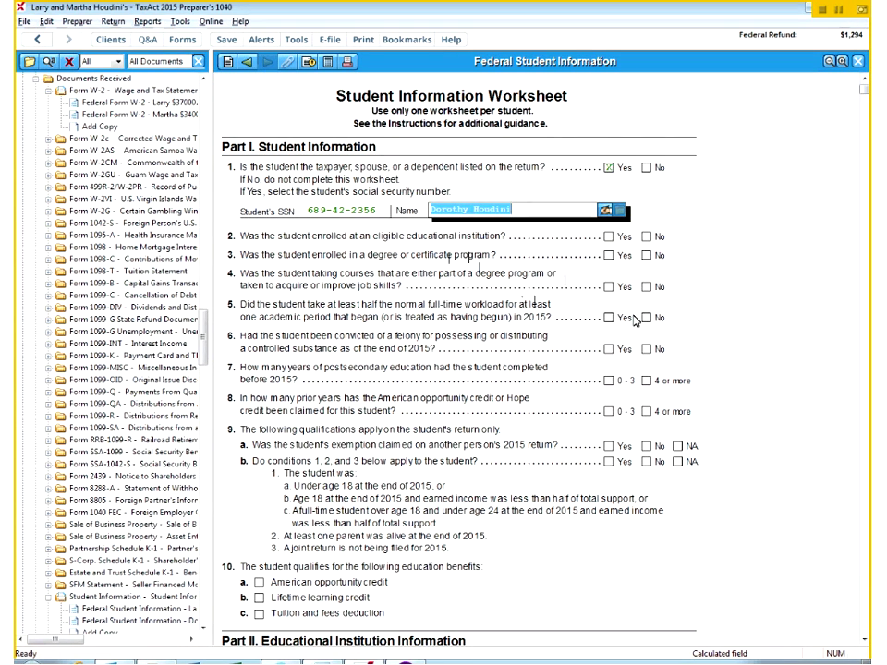
- Answer Yes to questions 2–5, No to 6, 0-3 for 7 and 8, No to 9a and 9b
click(609, 238)
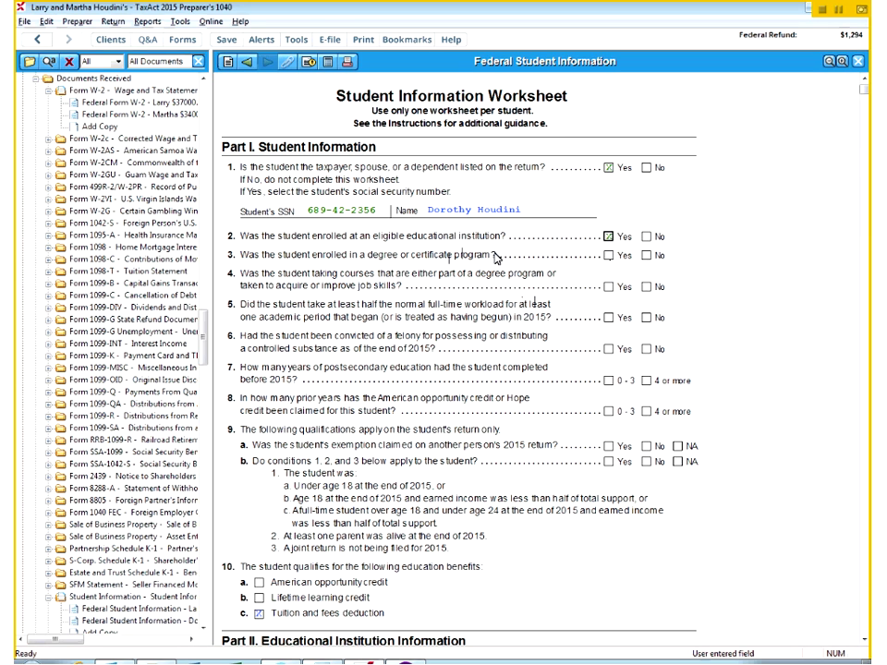
click(609, 255)
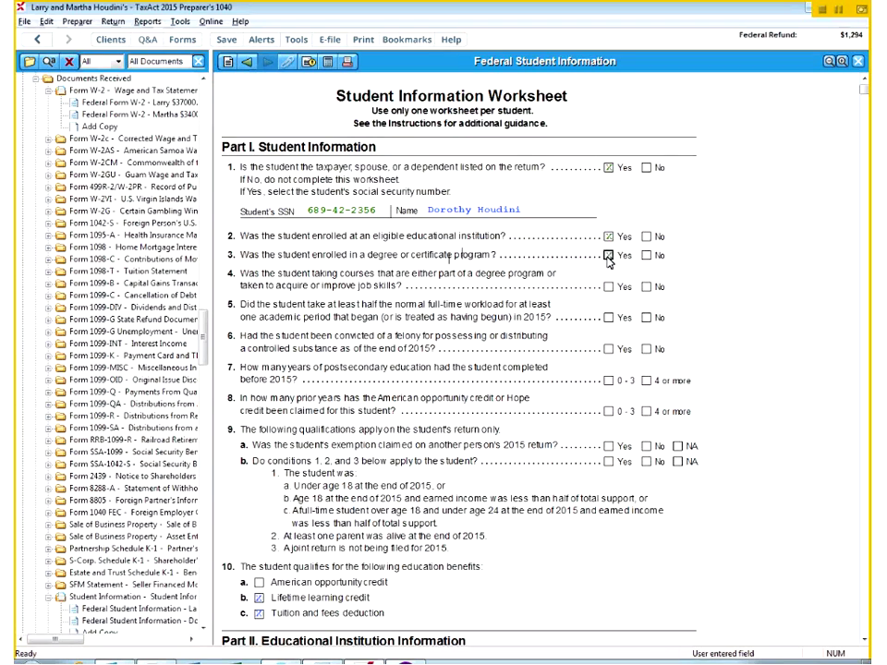
click(609, 287)
click(609, 318)
click(647, 349)
click(608, 381)
click(608, 411)
click(646, 447)
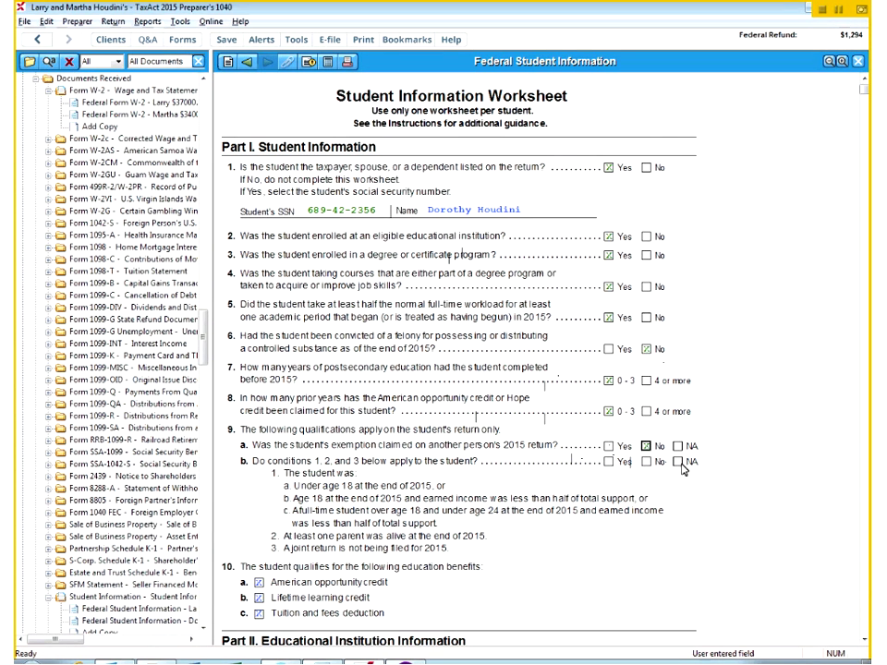
click(646, 463)
- Enter 17,000 tuition on Part III line 2 and 7,000 room and board on line 5
scroll(427, 401, down, 3)
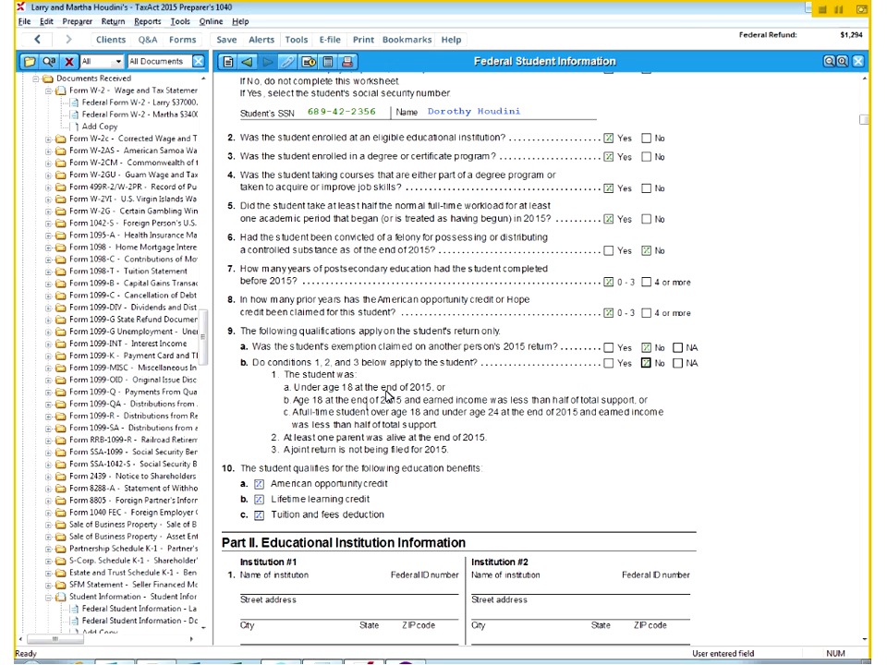
scroll(446, 363, down, 1)
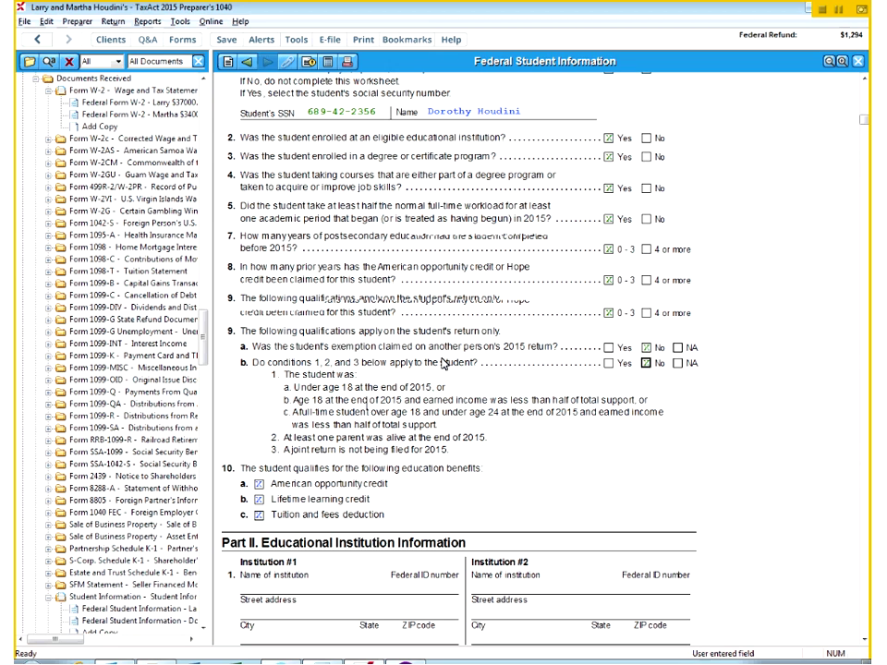
scroll(444, 364, down, 2)
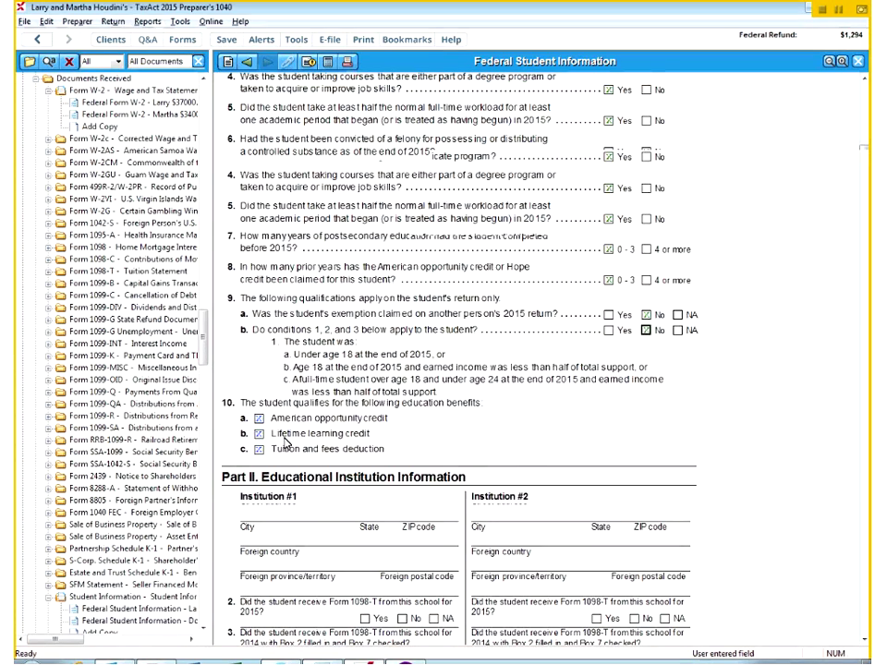
scroll(461, 328, down, 1)
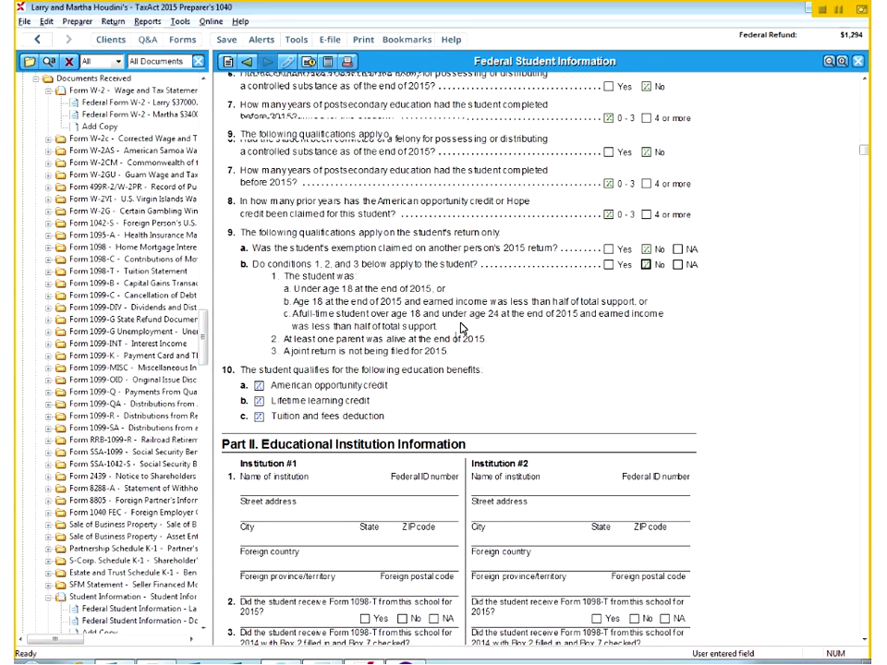
scroll(461, 328, down, 6)
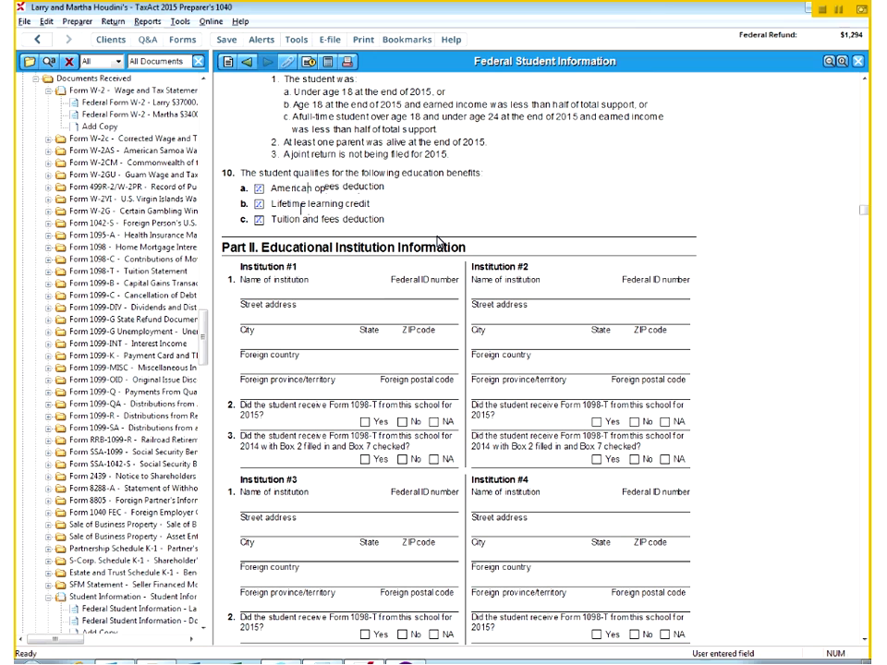
scroll(461, 277, down, 14)
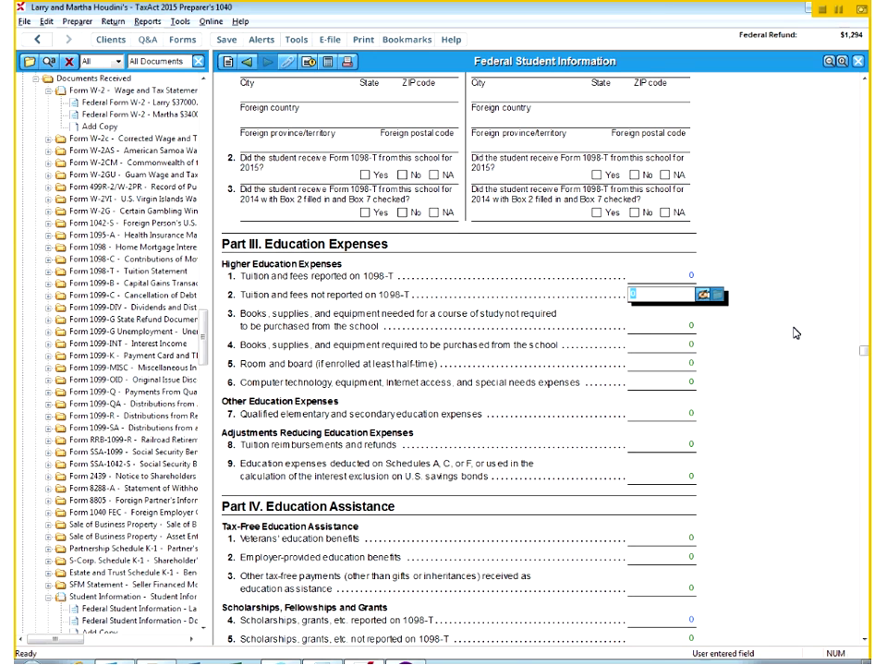
text(17000)
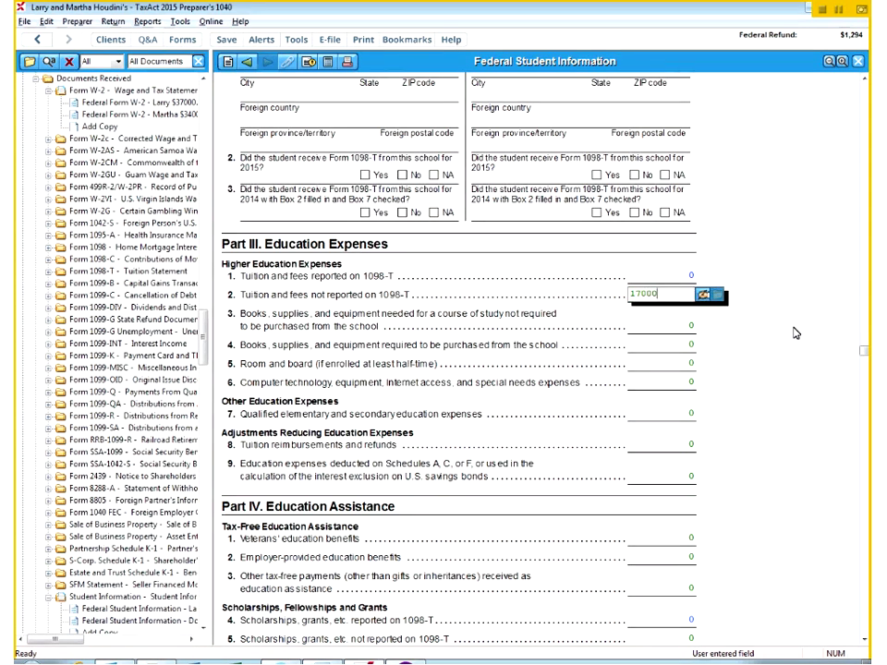
key(Return)
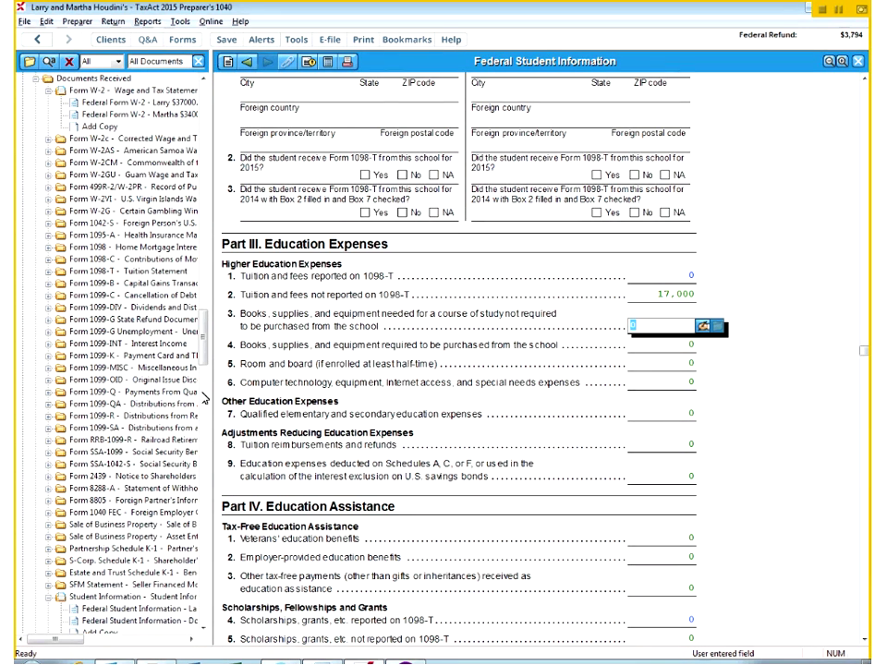
click(665, 364)
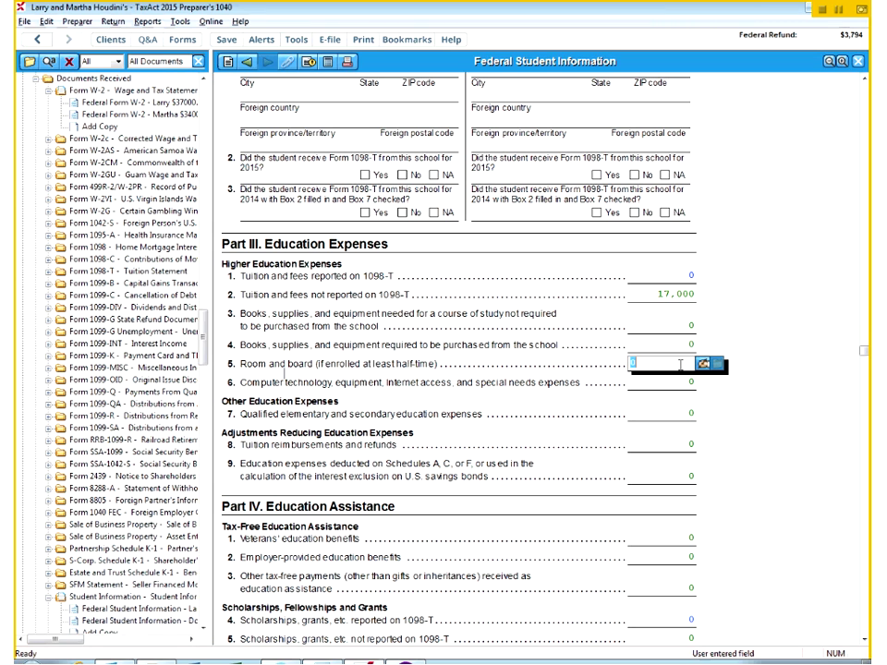
text(7000)
key(Tab)
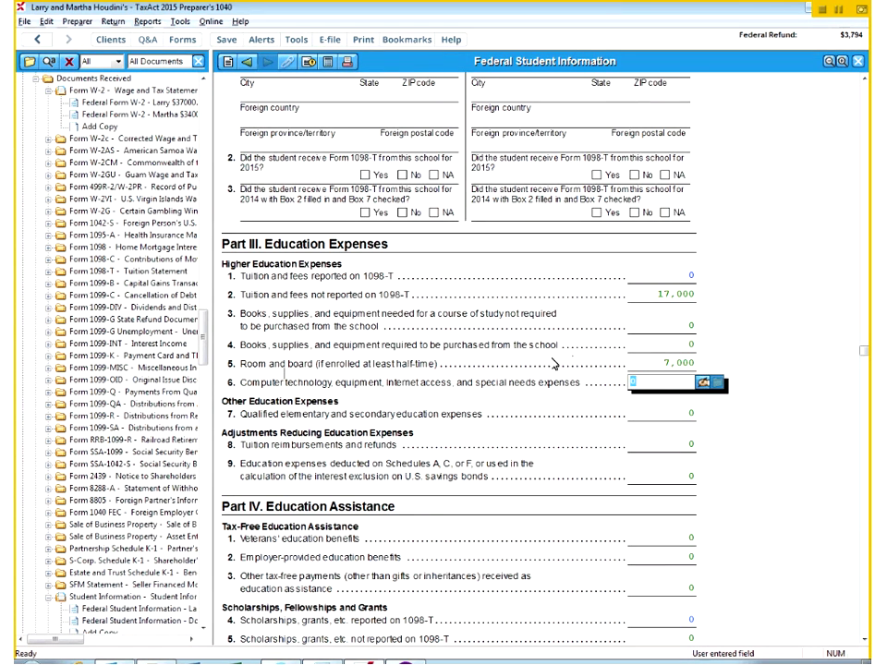
- Enter 8,000 in scholarships not reported on 1098-T on Part IV line 5
scroll(468, 357, down, 3)
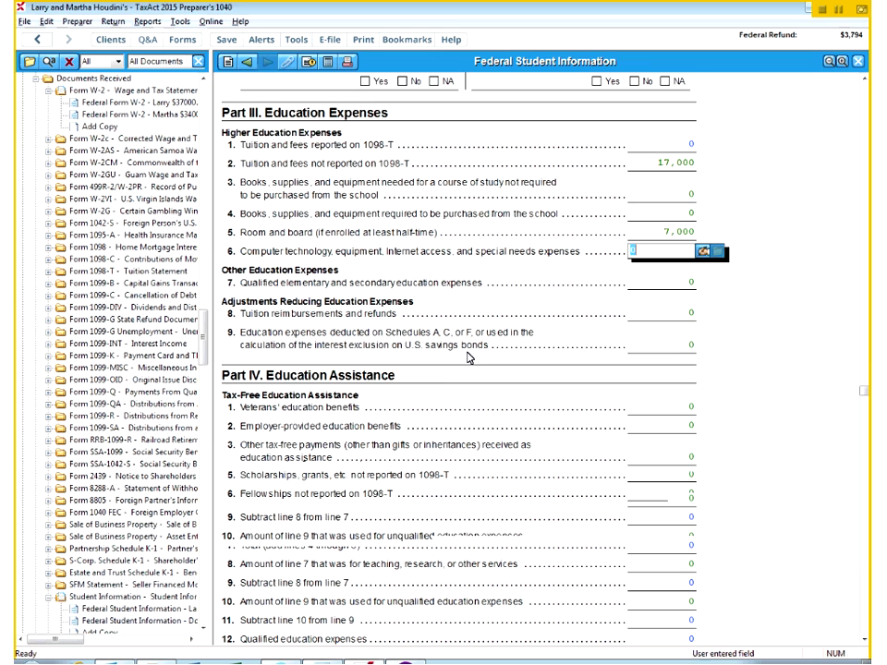
scroll(468, 358, down, 2)
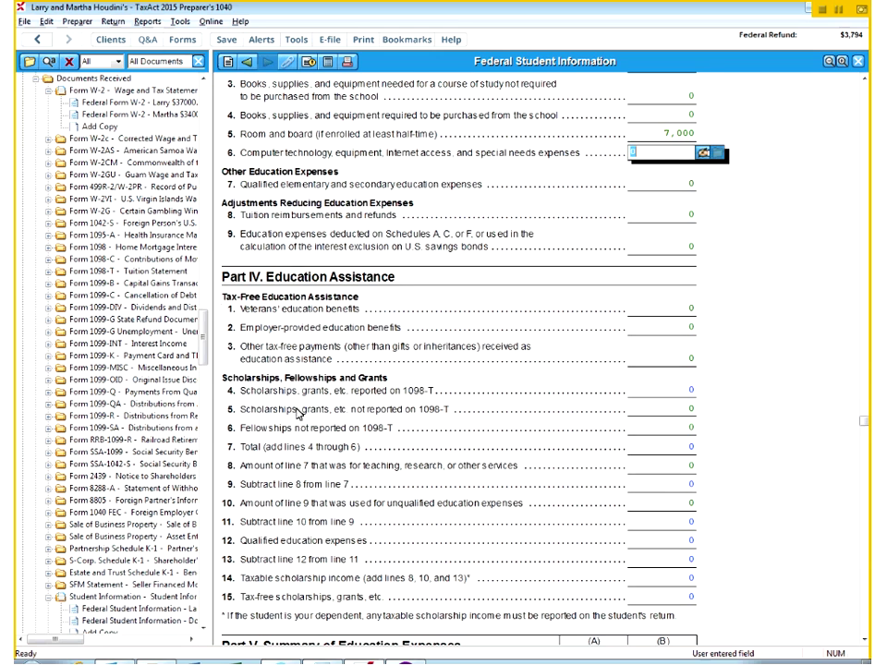
click(682, 411)
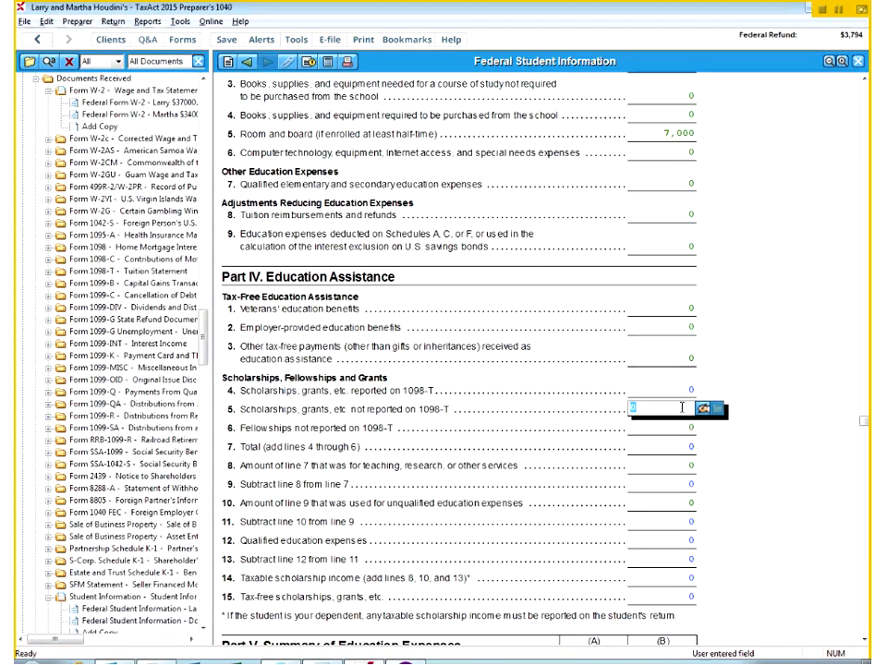
text(8000)
key(Tab)
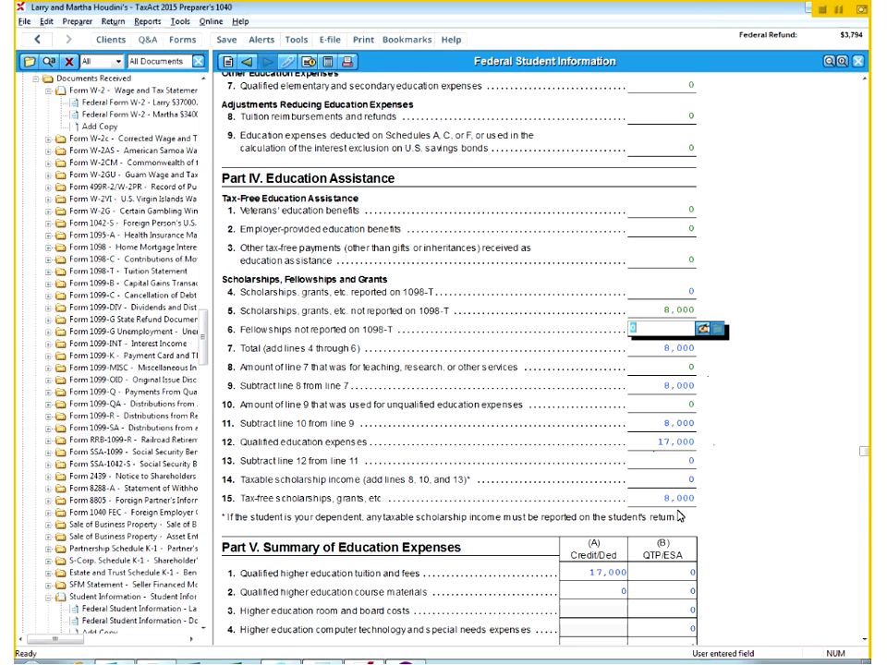
scroll(718, 454, down, 5)
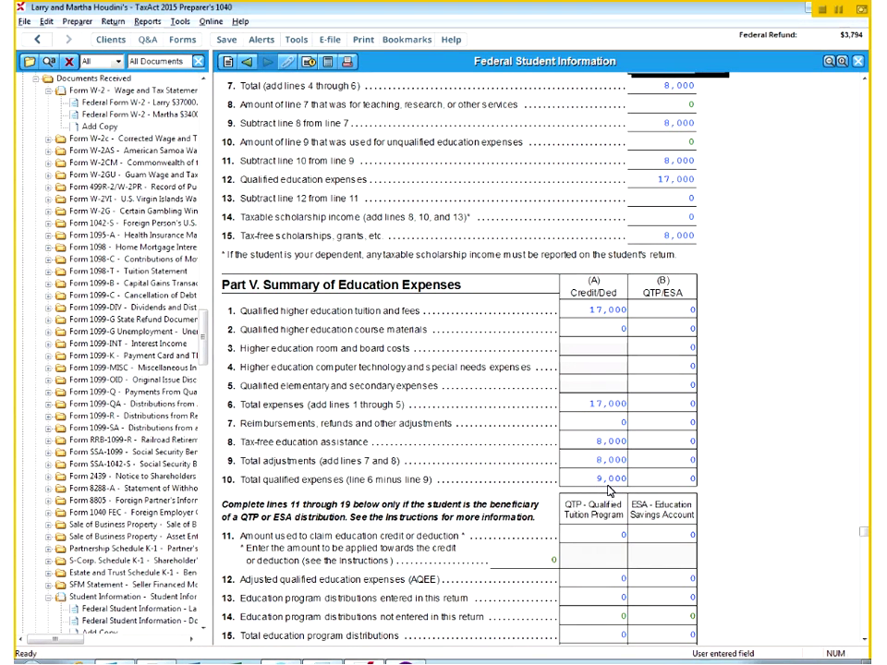
scroll(610, 492, down, 2)
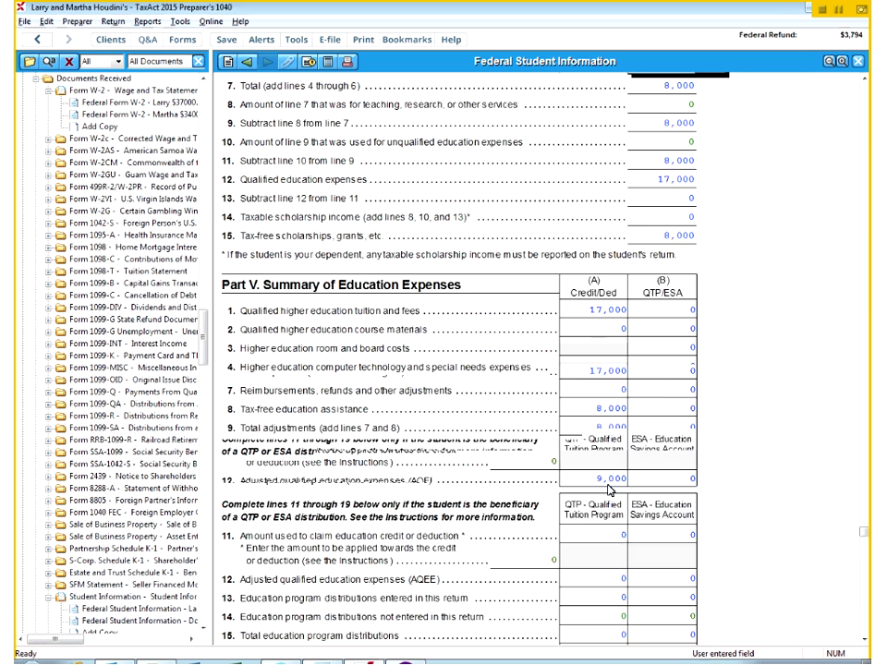
scroll(591, 485, down, 3)
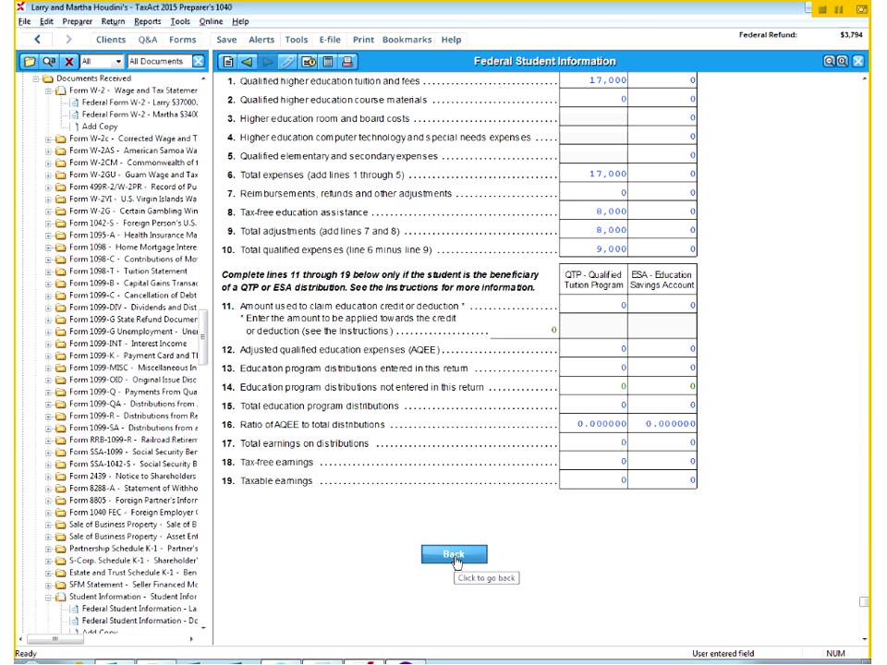
- Return to Form 1040 and review the $1,500 credit on line 50 and $1,000 on line 68
click(454, 555)
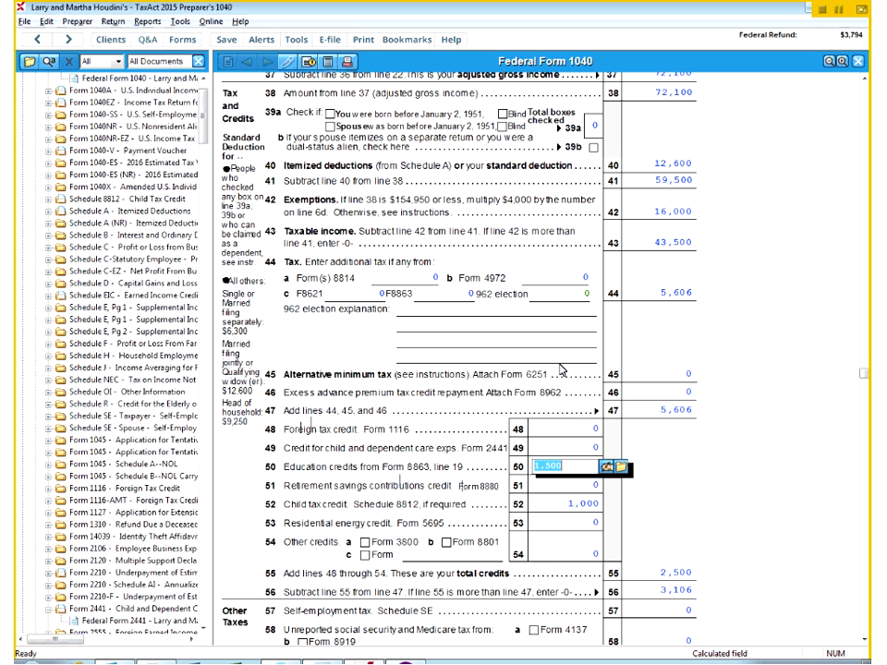
scroll(557, 365, down, 5)
scroll(557, 365, down, 2)
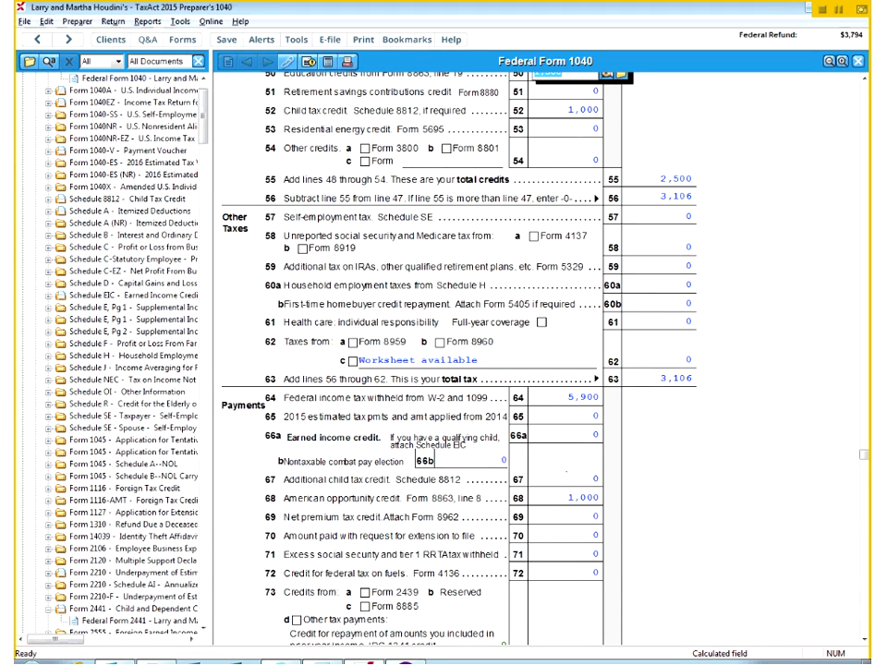
click(570, 511)
scroll(606, 273, up, 3)
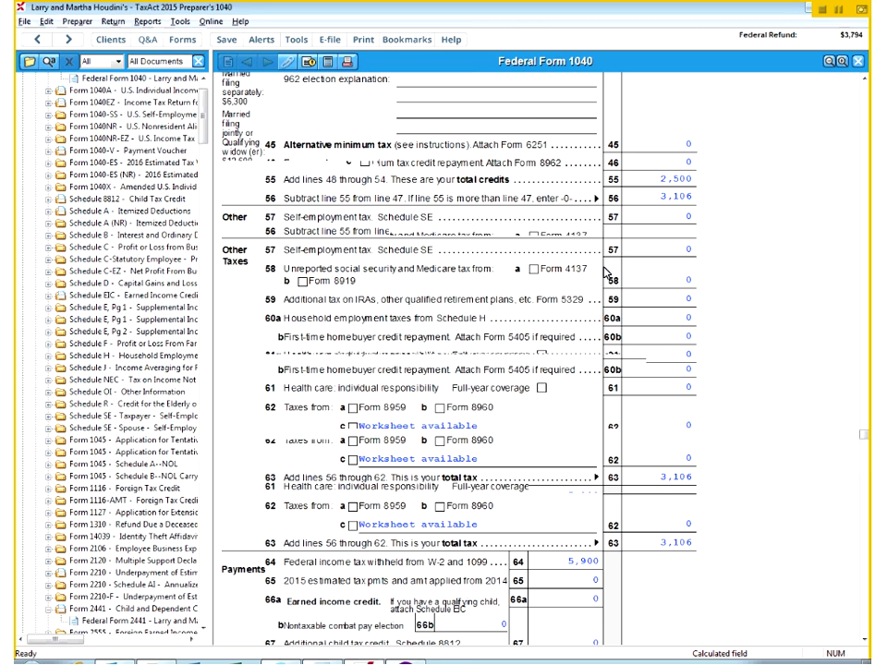
click(572, 237)
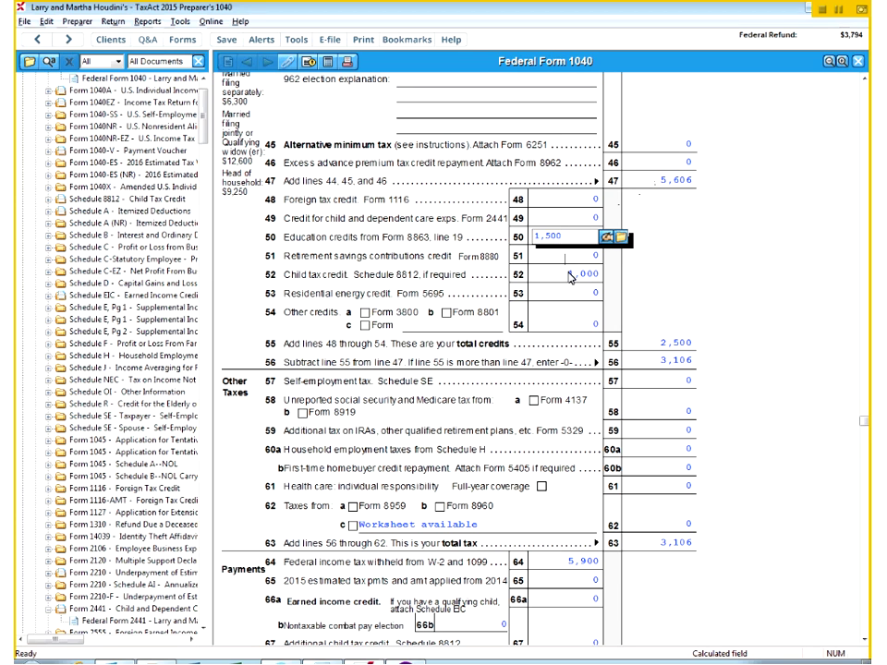
click(570, 275)
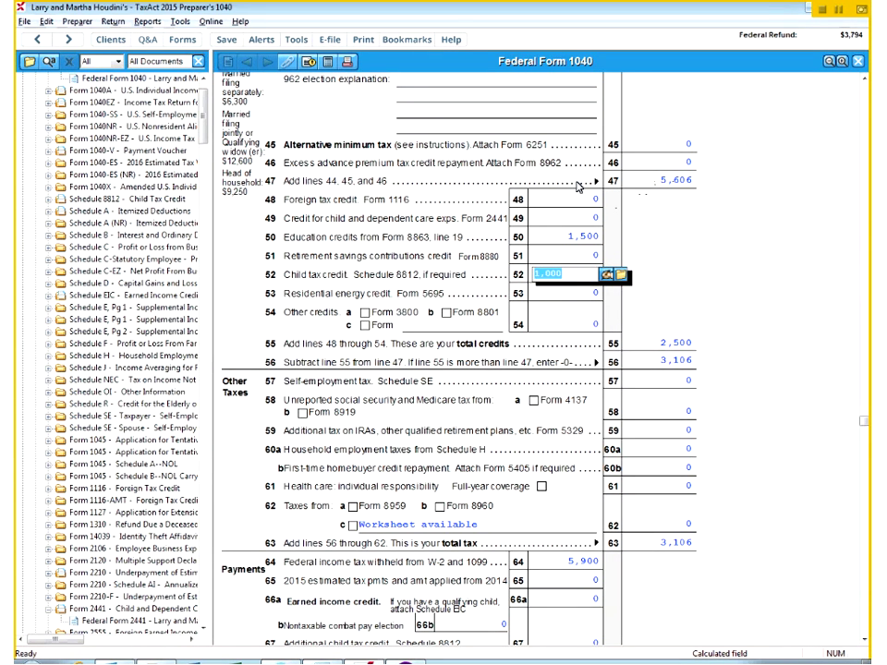
scroll(543, 301, up, 1)
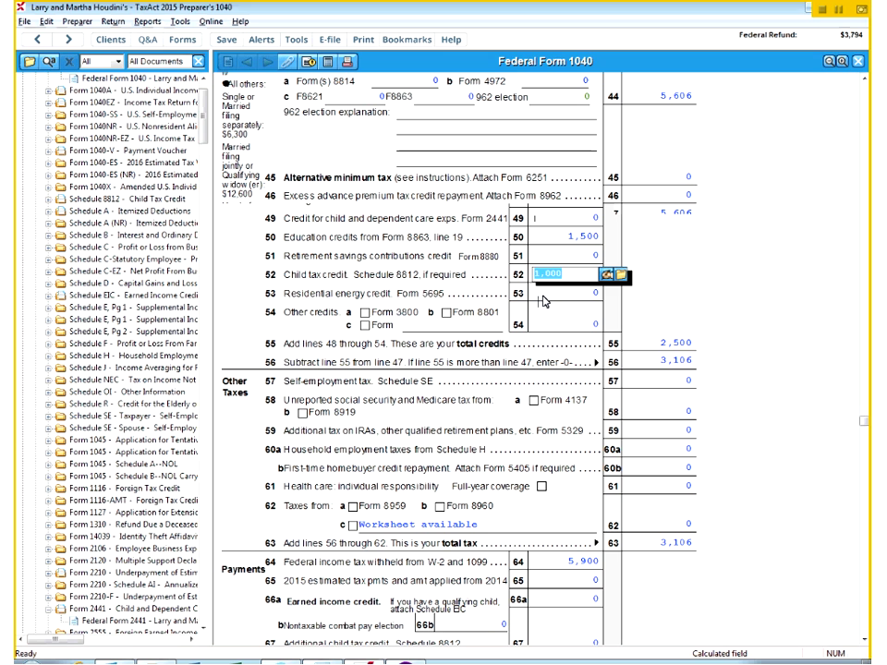
scroll(545, 302, up, 3)
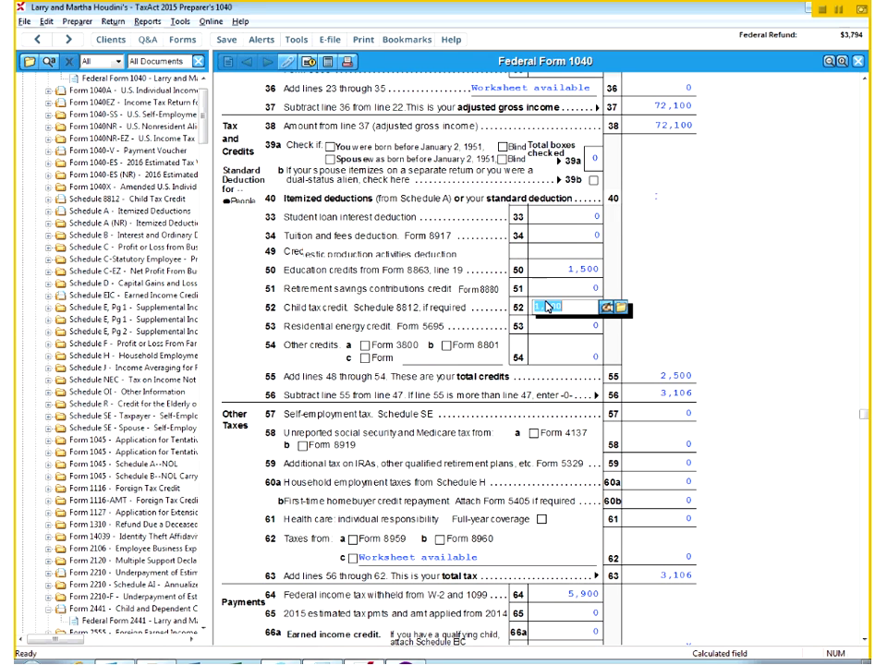
- Open the son's dependent worksheet from Form 1040 and check his $1,200 qualified care expenses
scroll(550, 305, up, 3)
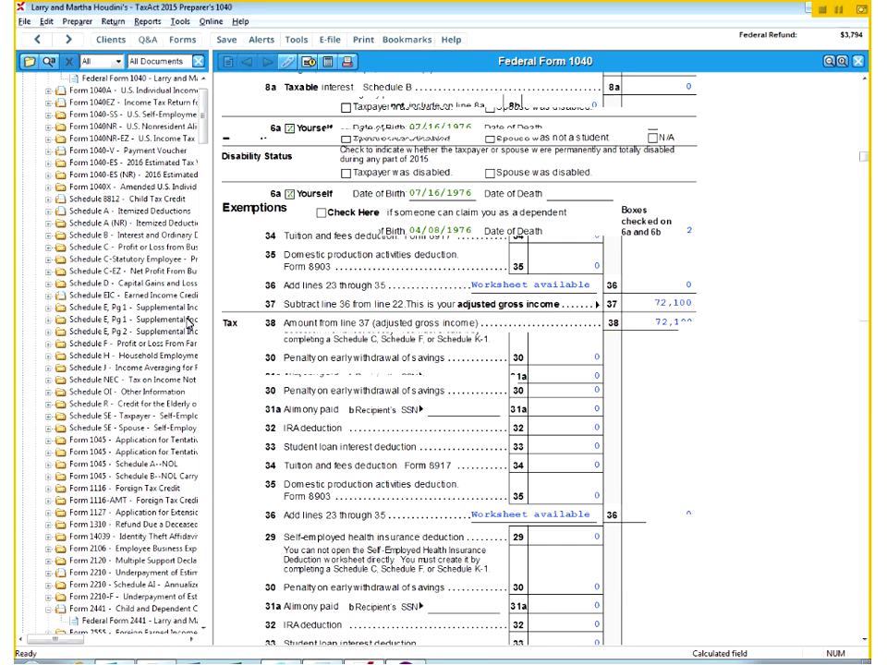
double_click(311, 344)
click(320, 295)
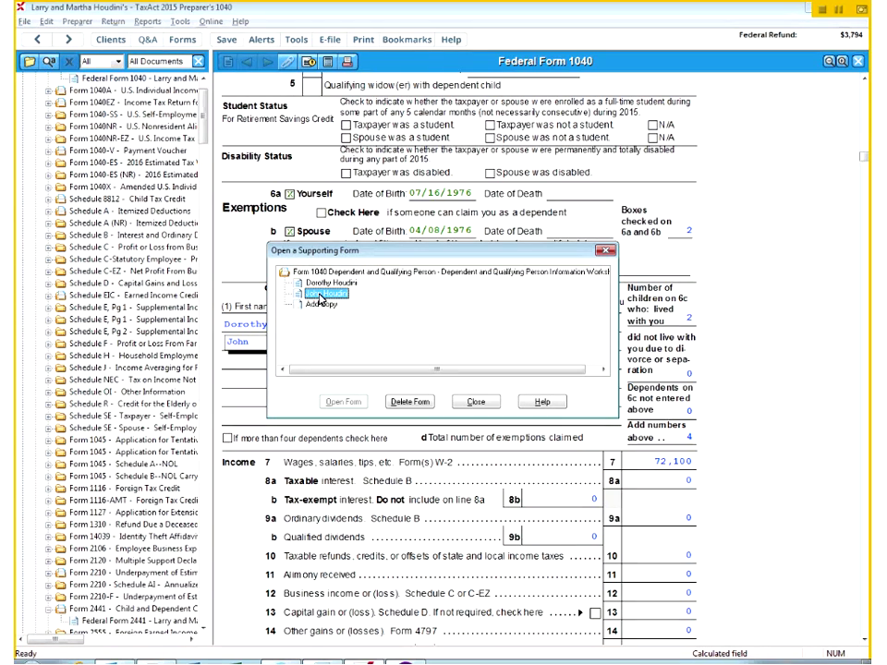
double_click(324, 295)
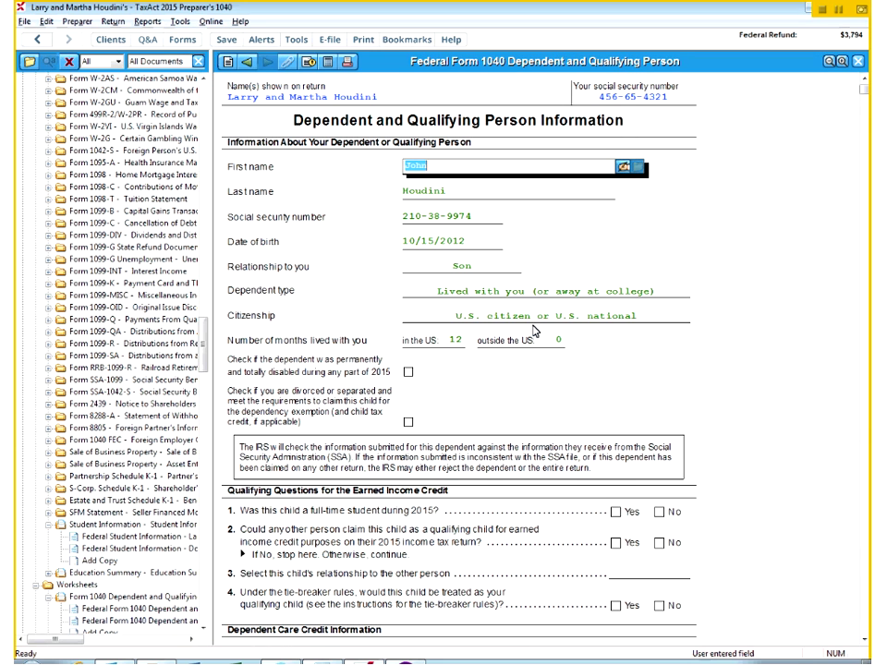
scroll(533, 329, down, 5)
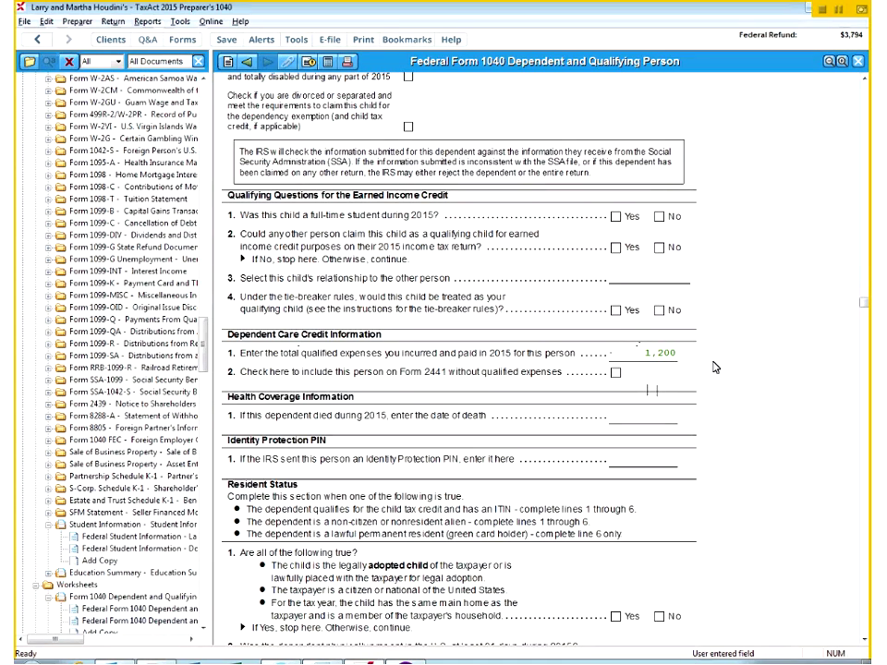
key(ctrl+Home)
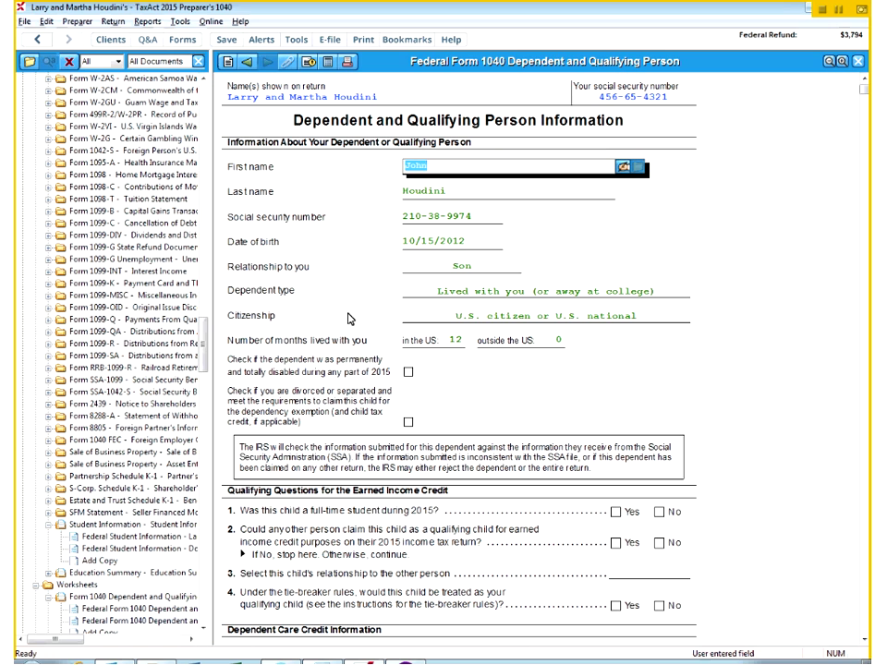
- Go back to Form 1040 and open Form 2441 from the line 49 credit to review Part II
click(35, 38)
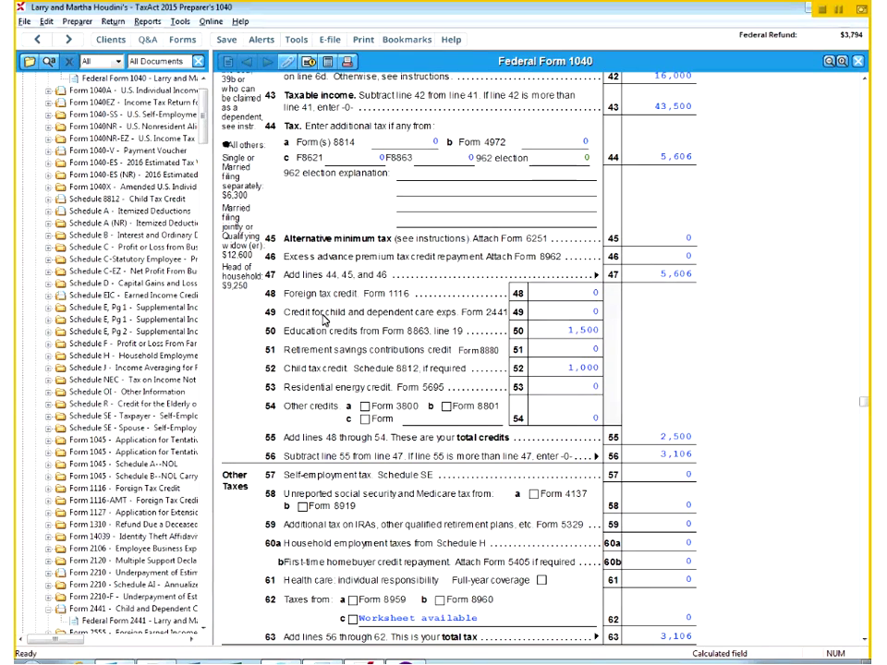
click(597, 316)
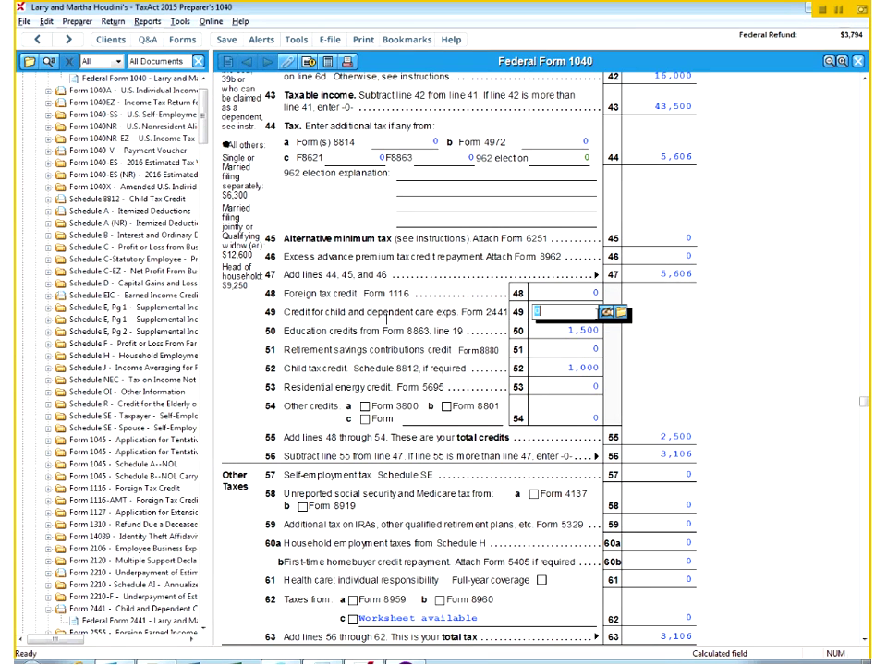
click(622, 313)
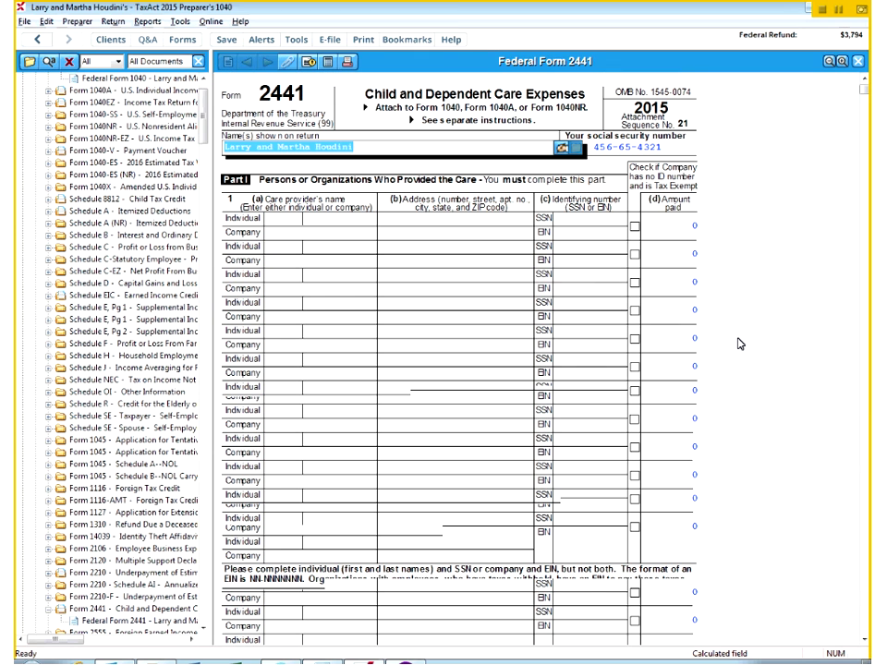
scroll(739, 344, down, 5)
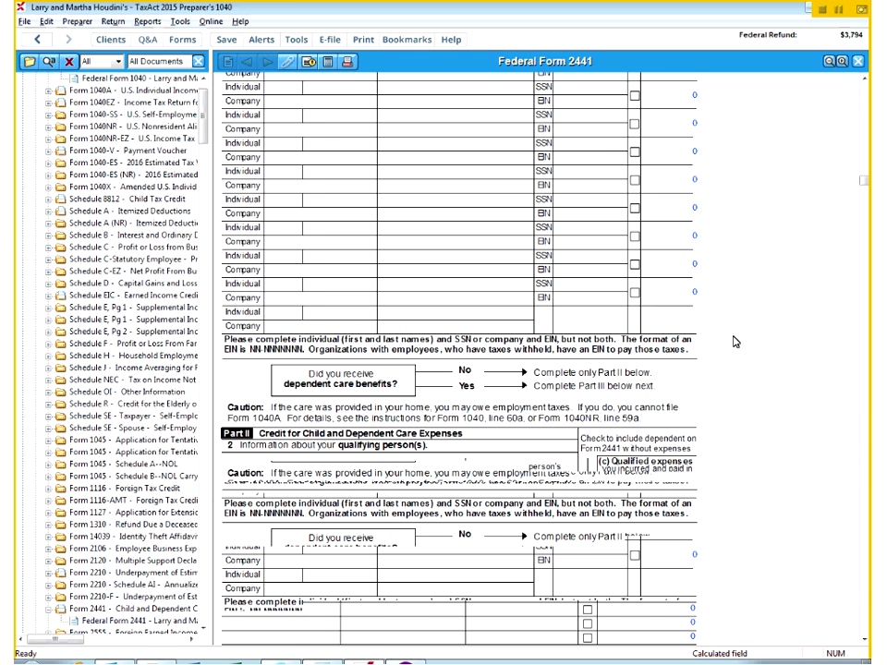
scroll(733, 342, up, 6)
scroll(745, 241, down, 4)
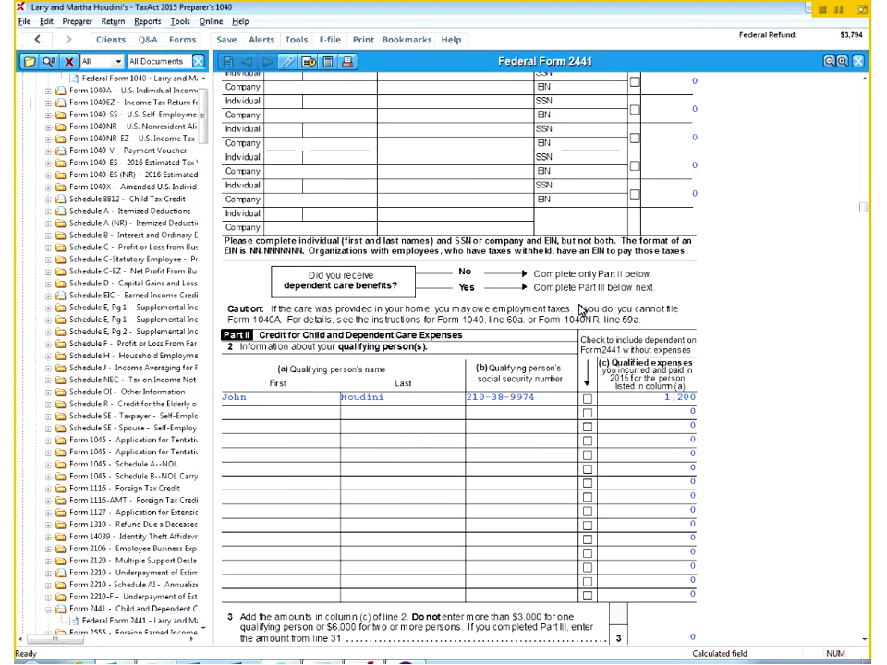
scroll(580, 311, up, 10)
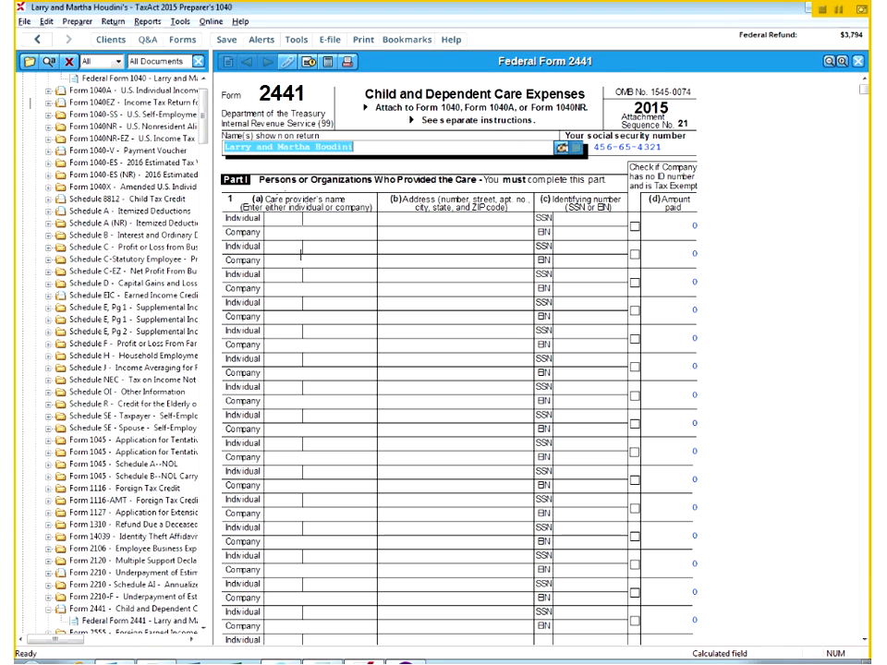
- Open the first care provider's details and enter company name Mysterious Daycare with its EIN
click(690, 228)
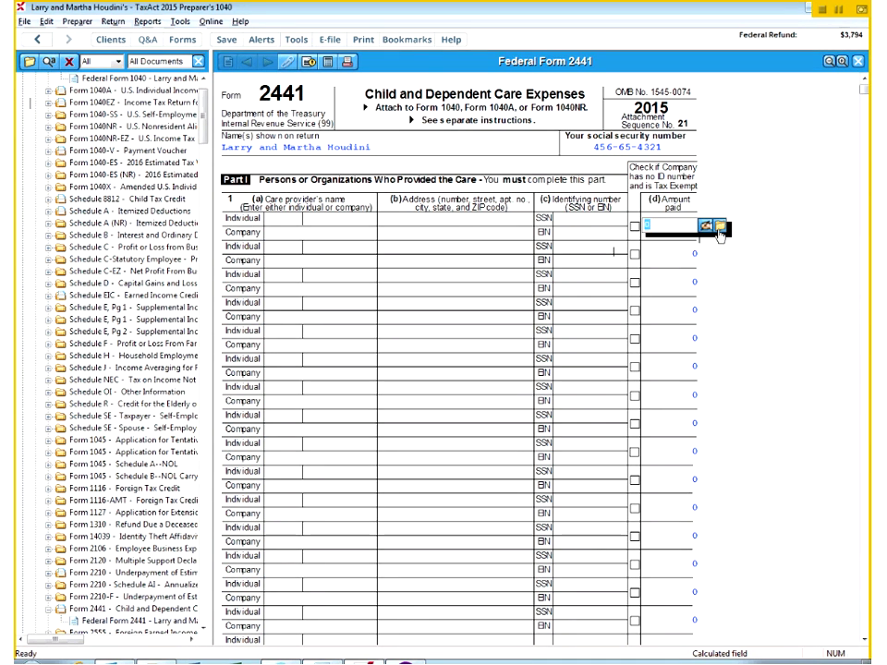
click(722, 228)
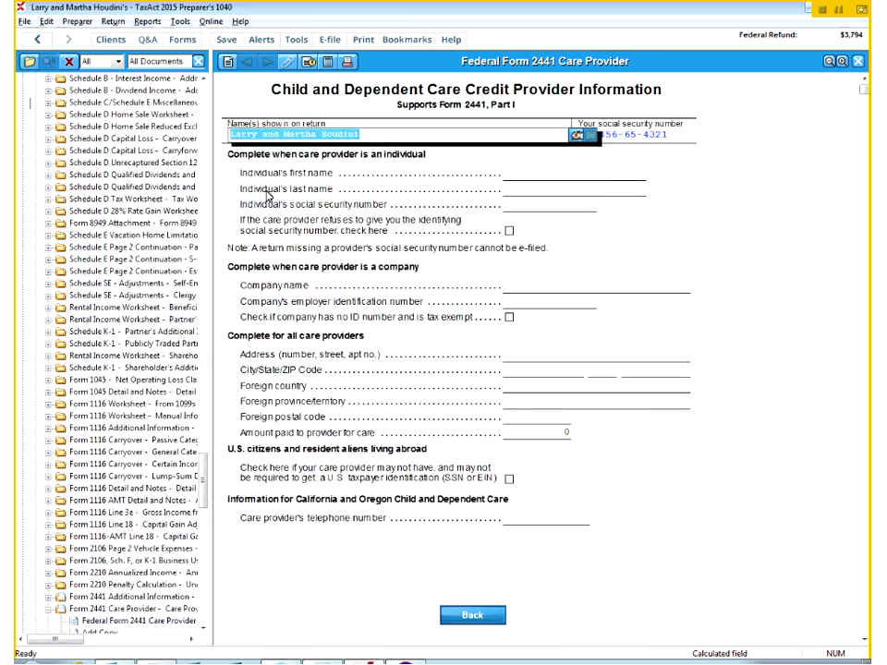
click(534, 287)
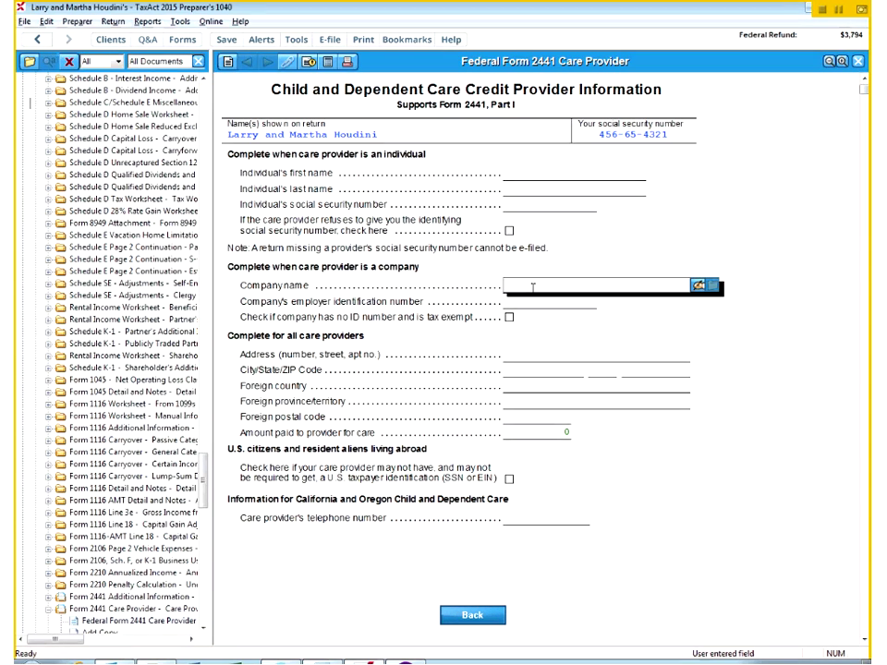
text(Mysterious Daycare)
key(Tab)
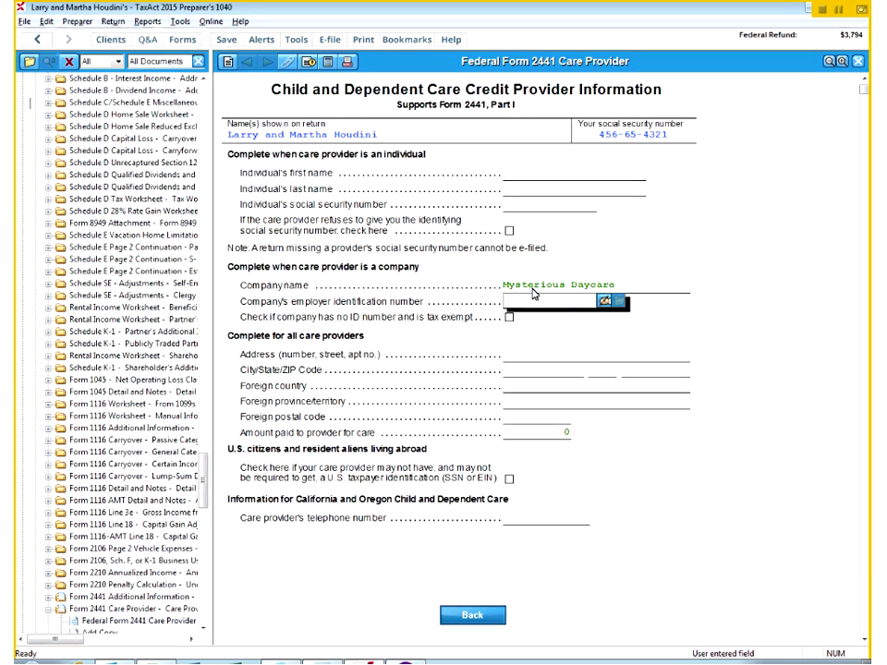
text(35-1234567)
key(Tab)
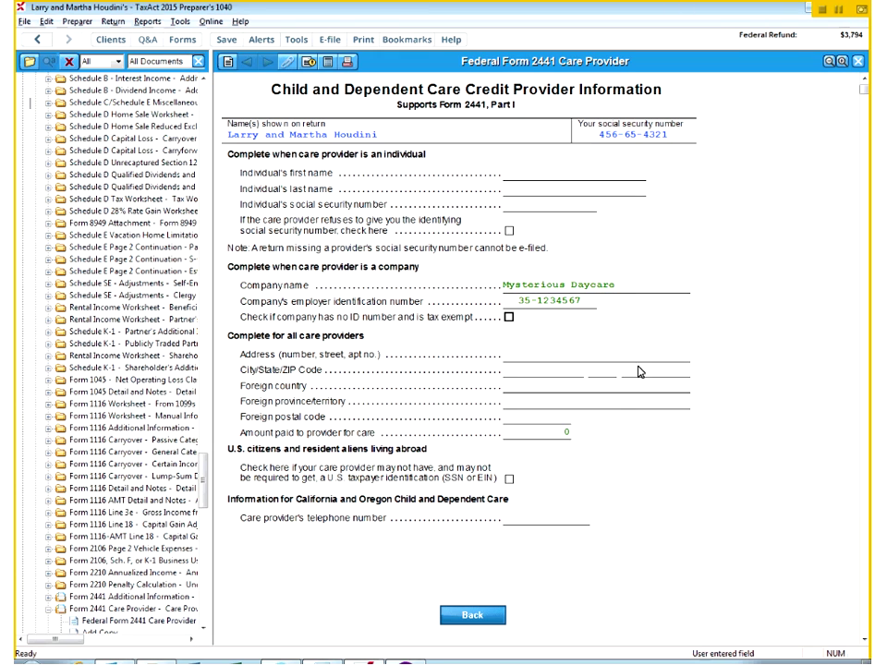
- Fill in the provider's street address, city, state and ZIP code
click(562, 435)
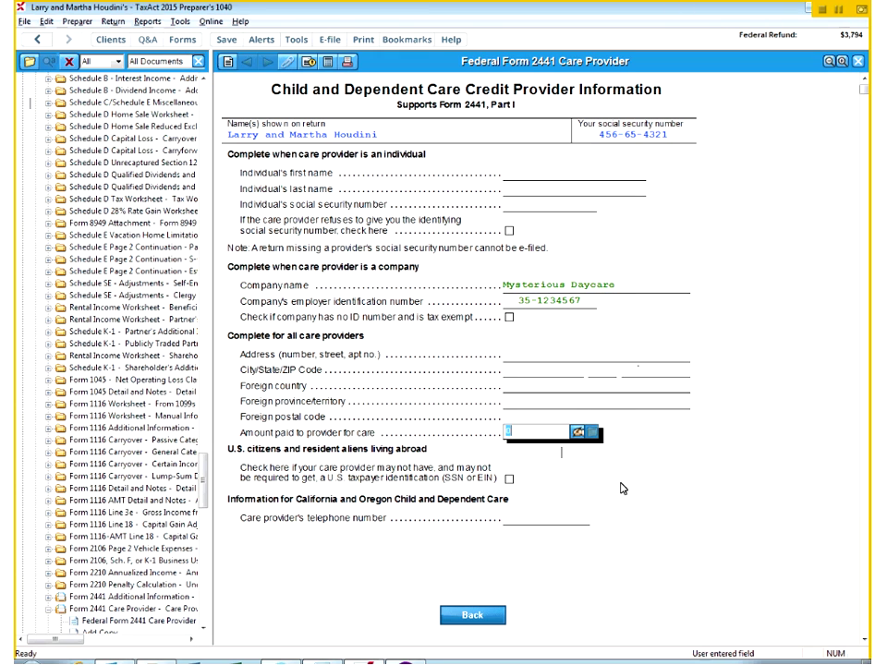
click(526, 356)
text(12)
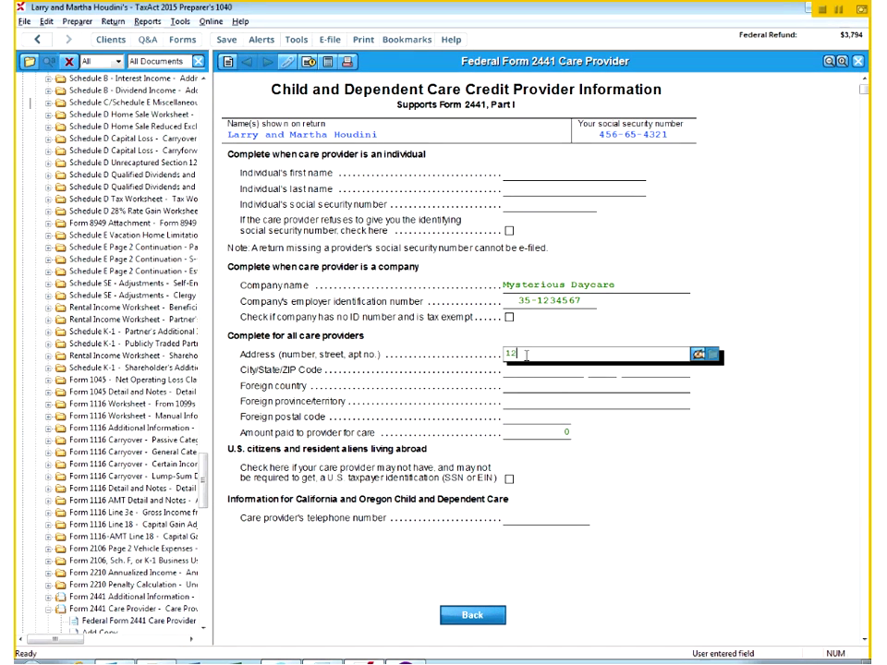
text(3 8th Street)
key(Tab)
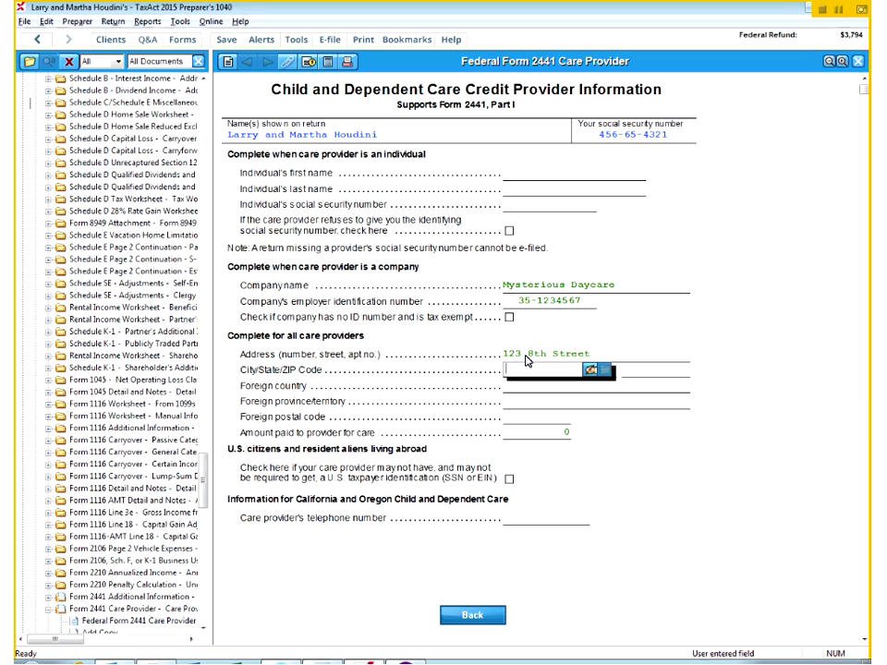
text(Anderson)
key(Tab)
key(i)
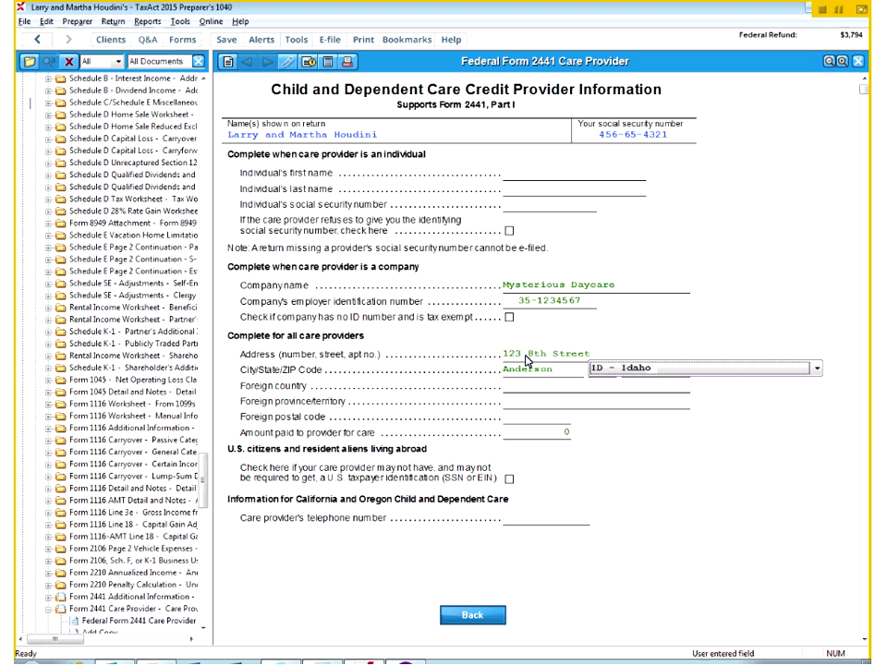
key(n)
key(Tab)
text(46013)
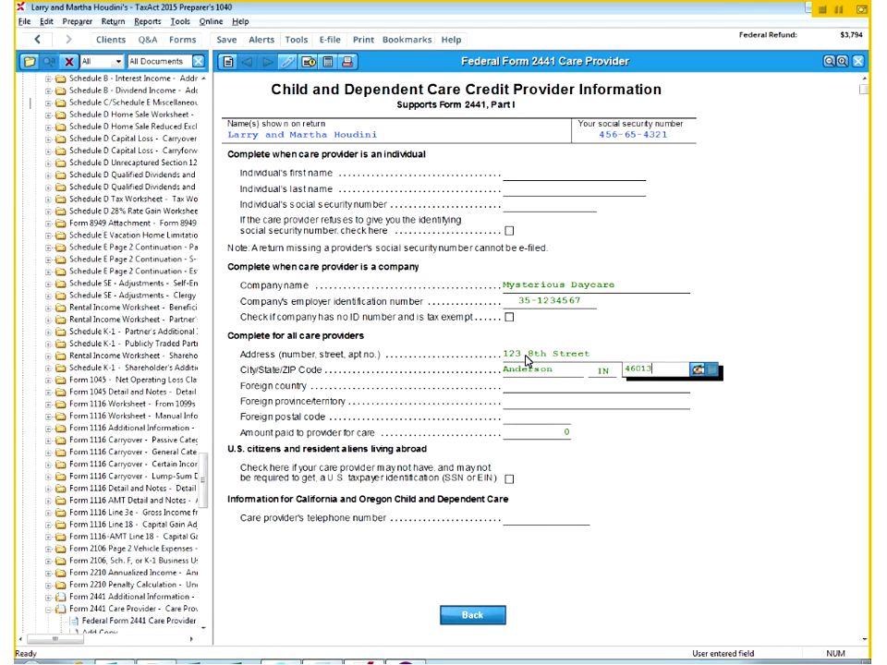
key(Tab)
- Set the amount paid to the provider for care to 3,600
click(561, 432)
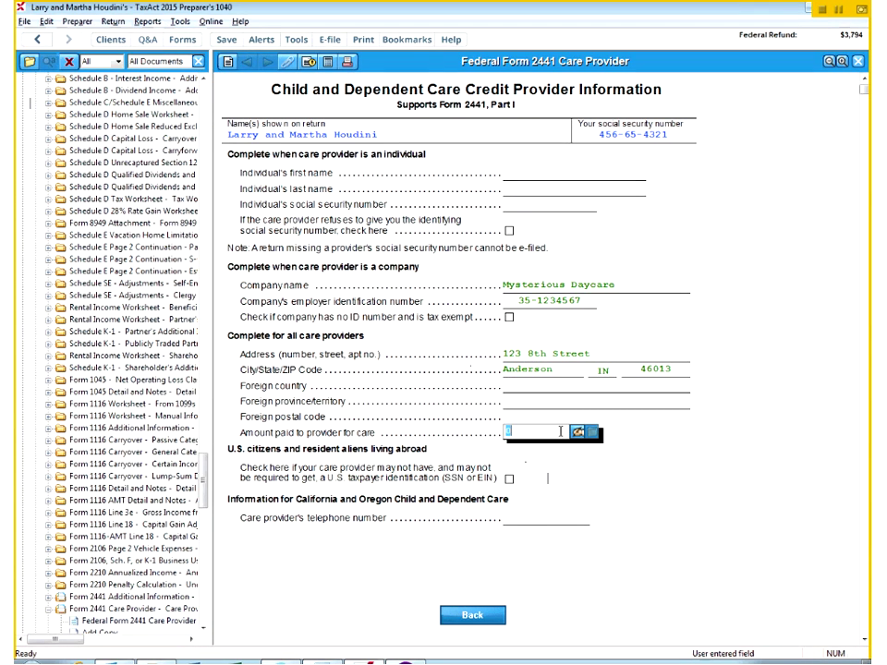
text(3600)
key(Tab)
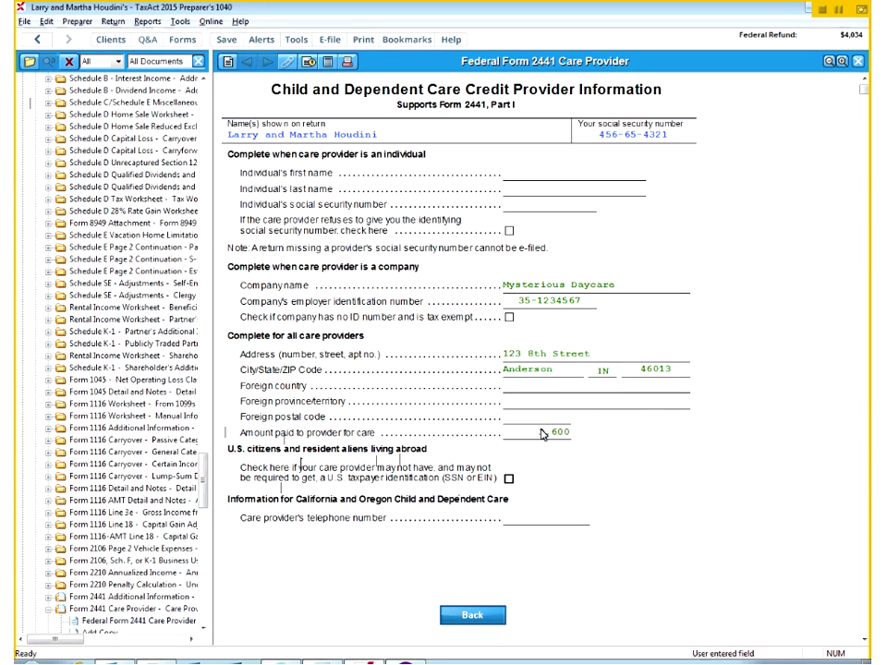
- Return to Form 2441 and review the $240 credit on lines 9–11: $1,200 expenses at 0.20
click(472, 616)
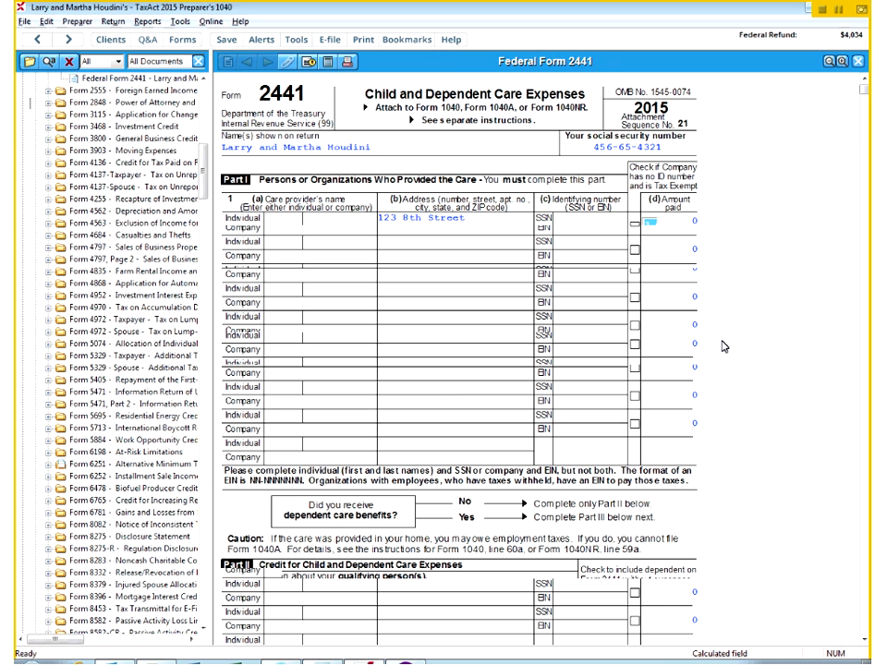
scroll(724, 346, down, 5)
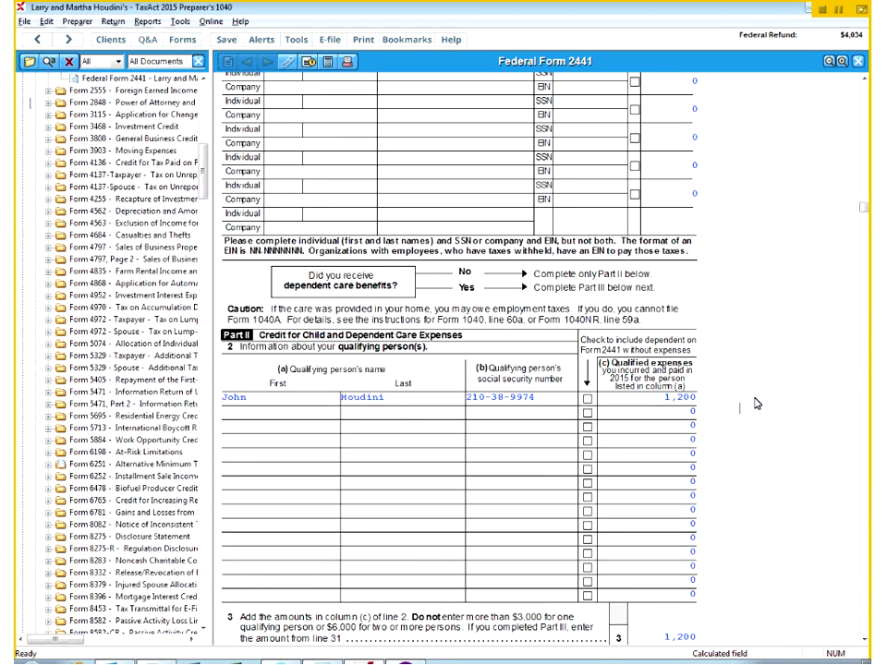
scroll(755, 403, down, 1)
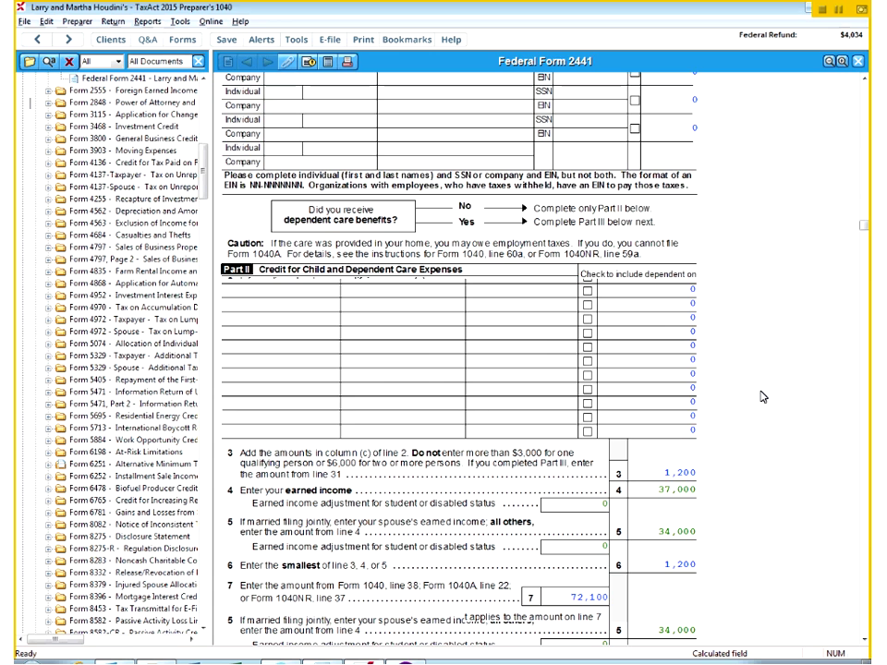
scroll(760, 395, down, 3)
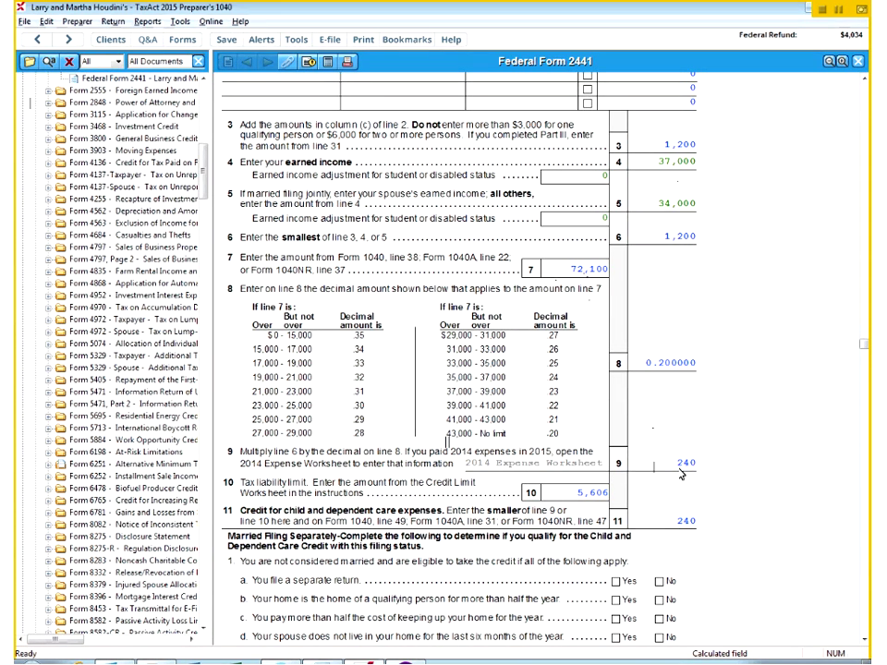
scroll(543, 499, down, 1)
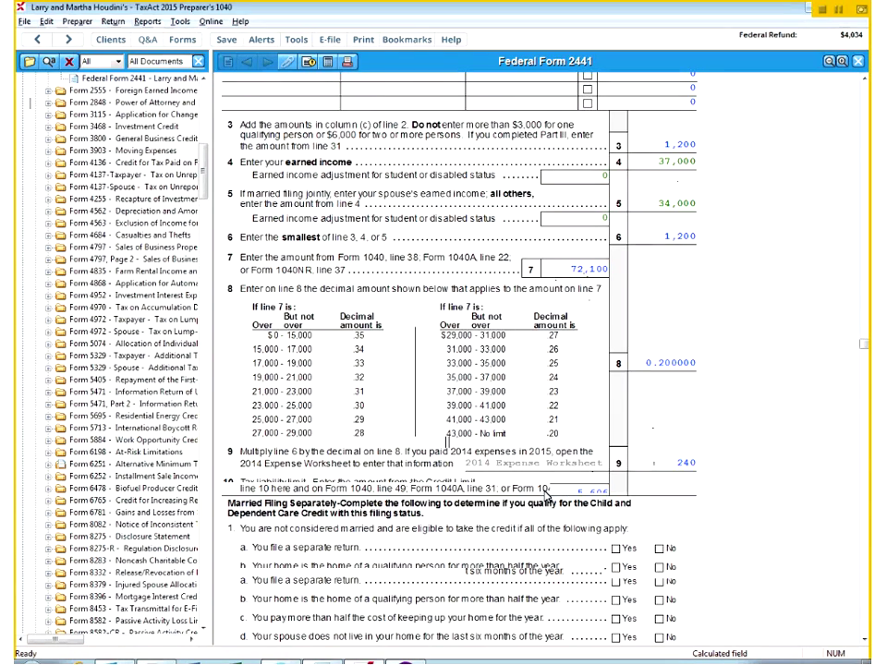
- Jump from Form 2441 line 11 to Form 1040 line 49 and check the $4,034 refund
double_click(545, 496)
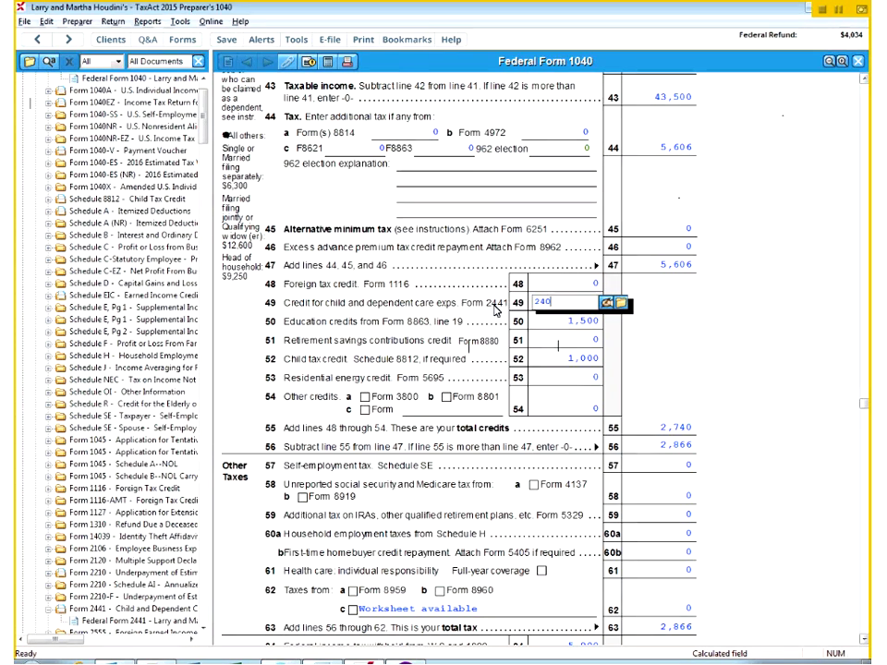
scroll(496, 296, down, 6)
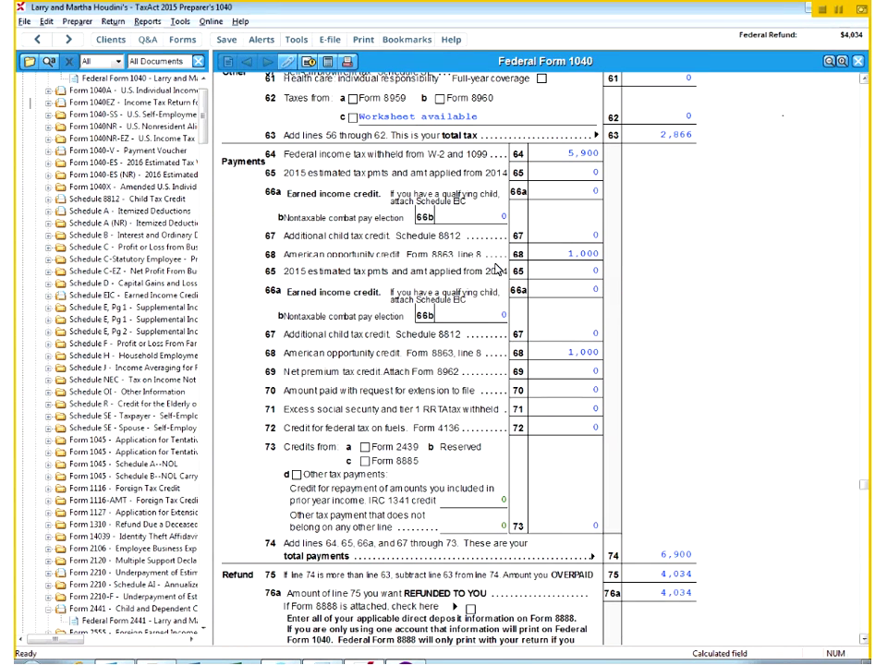